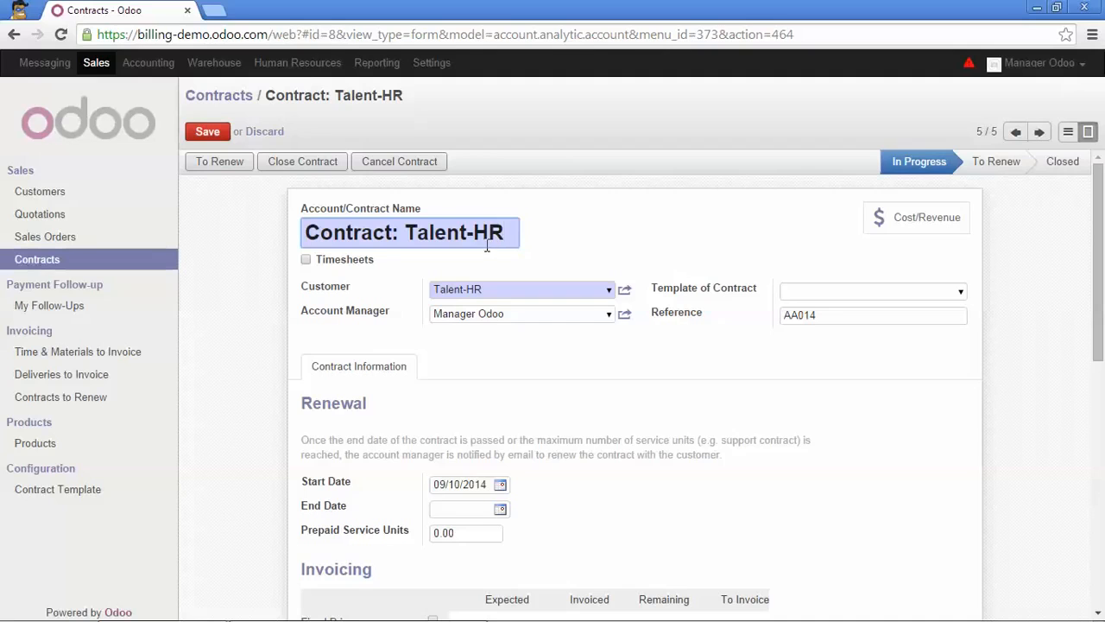
# - Enable Timesheets on the Talent-HR contract and set the expected timesheet invoicing amount to 5000
pyautogui.click(306, 260)
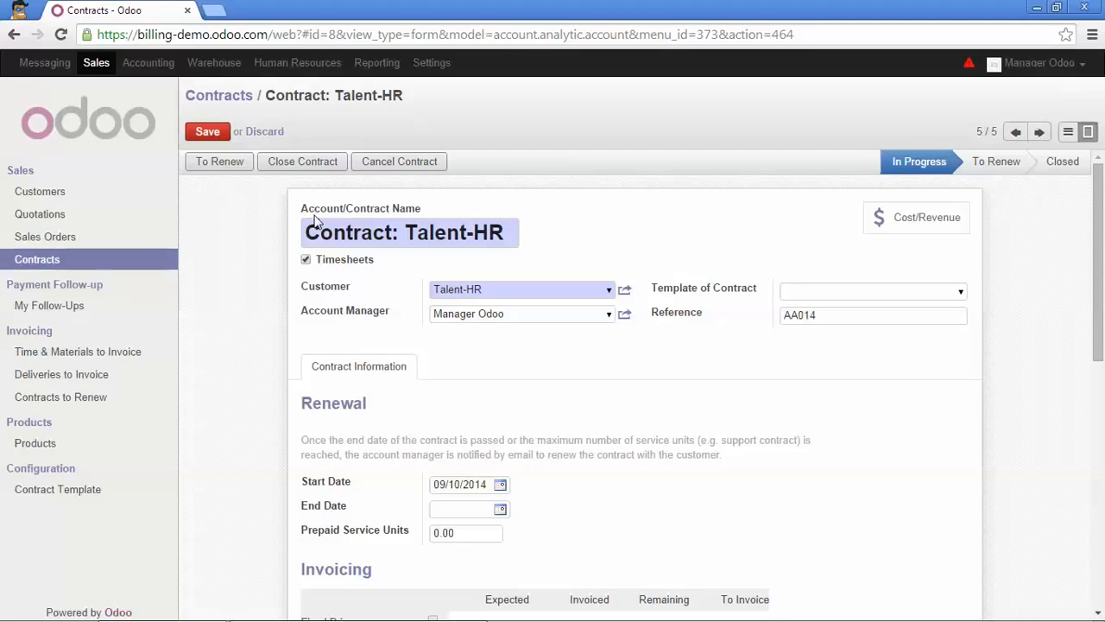
pyautogui.scroll(-2, 336, 239)
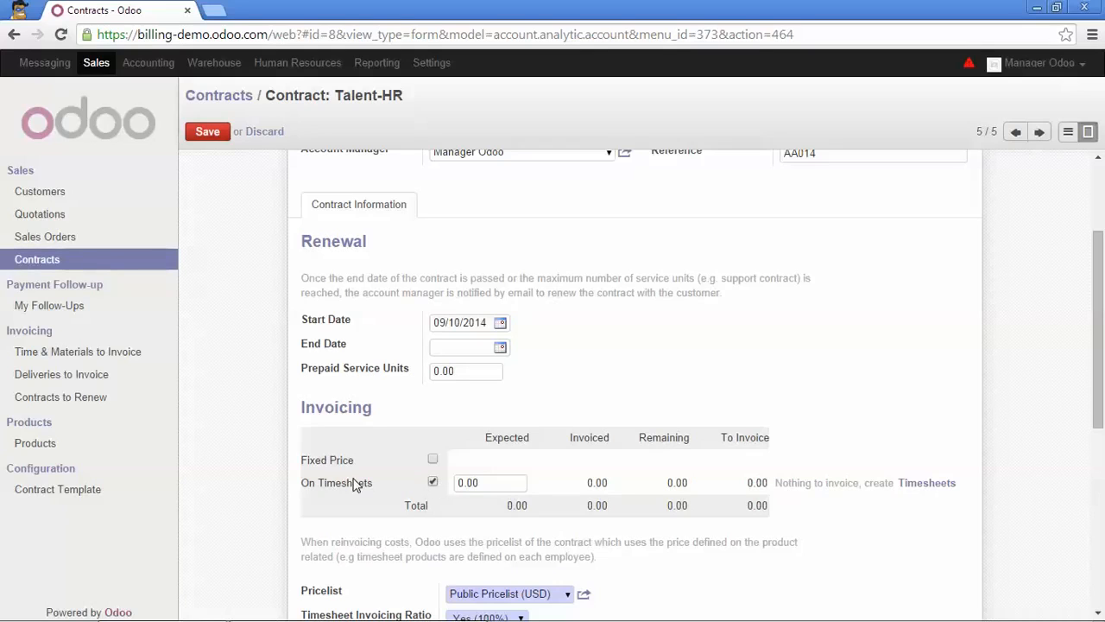
pyautogui.moveTo(489, 483); pyautogui.dragTo(409, 489)
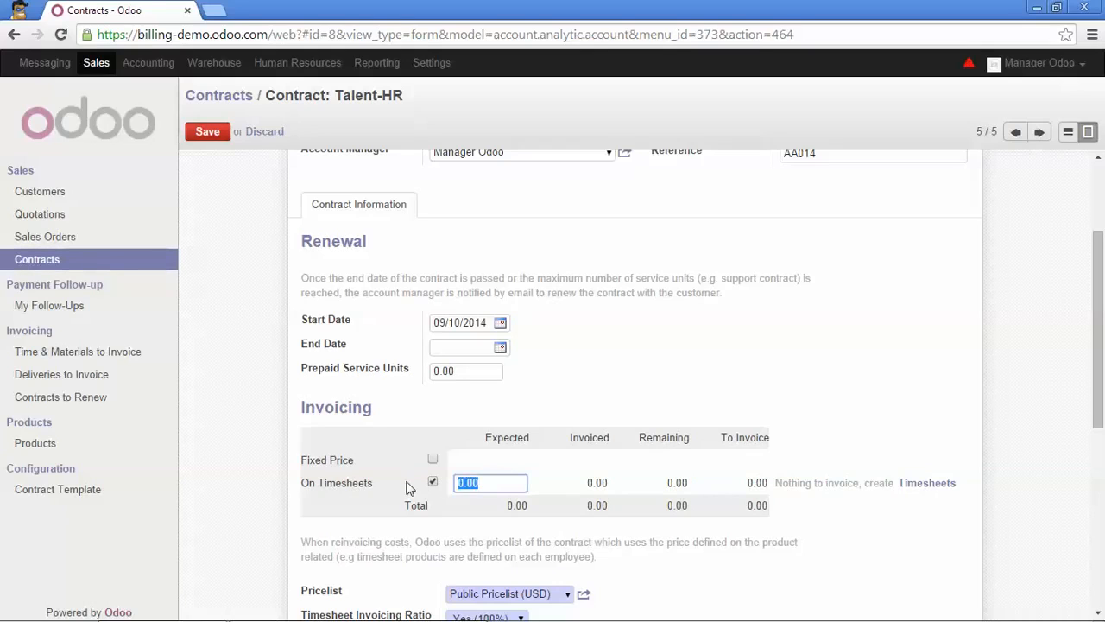
pyautogui.write('5000')
# - Choose Yes (100%) as the contract's Timesheet Invoicing Ratio and save the contract
pyautogui.scroll(-1, 410, 486)
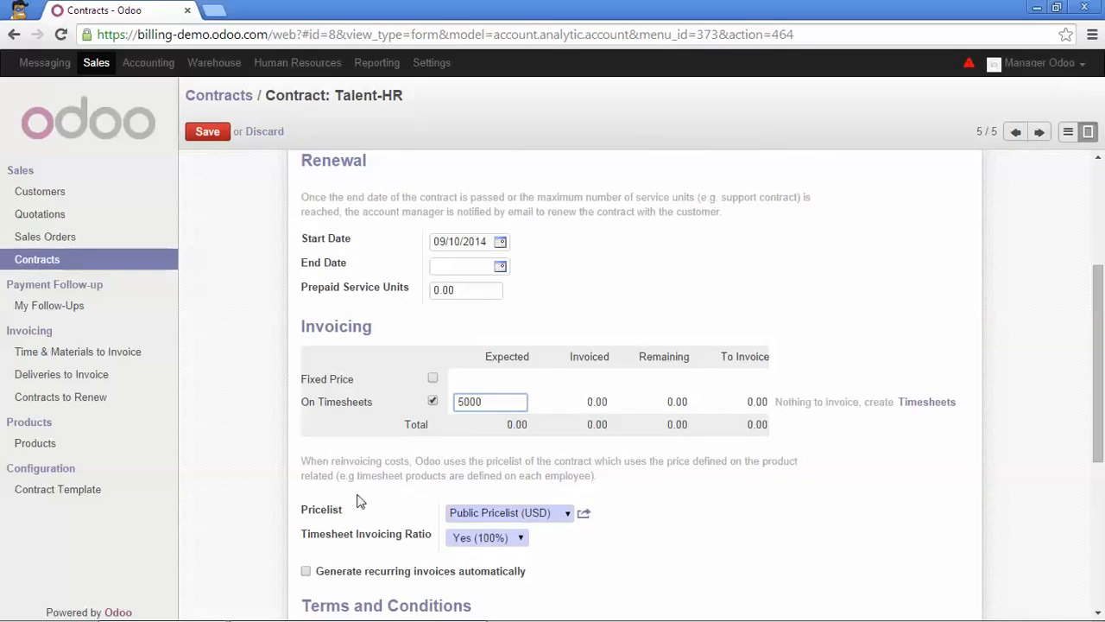
pyautogui.moveTo(343, 522)
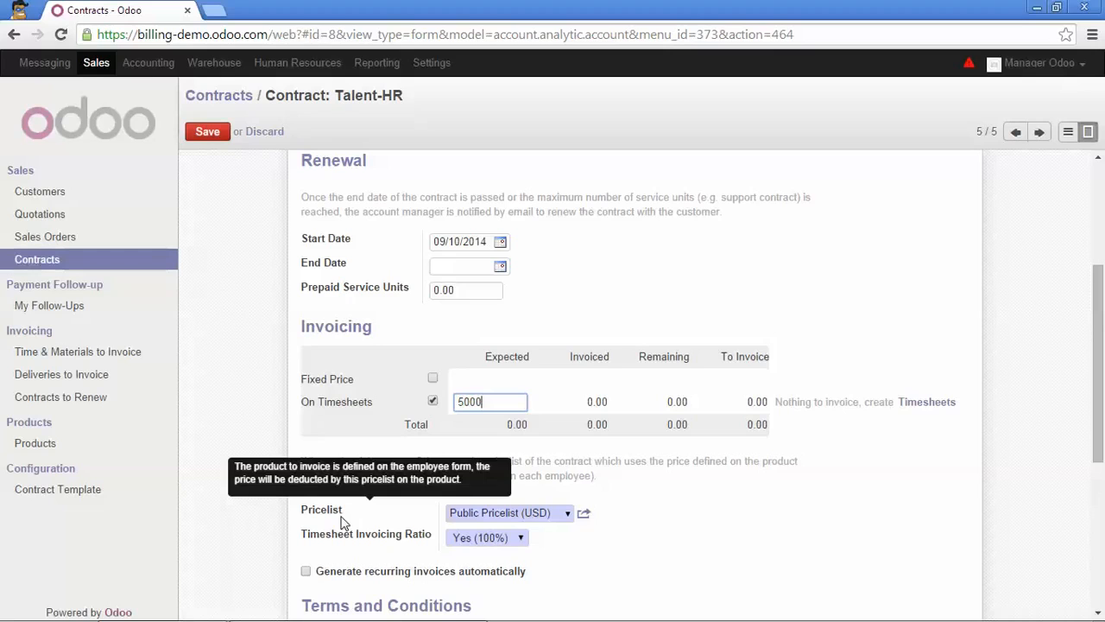
pyautogui.moveTo(326, 541)
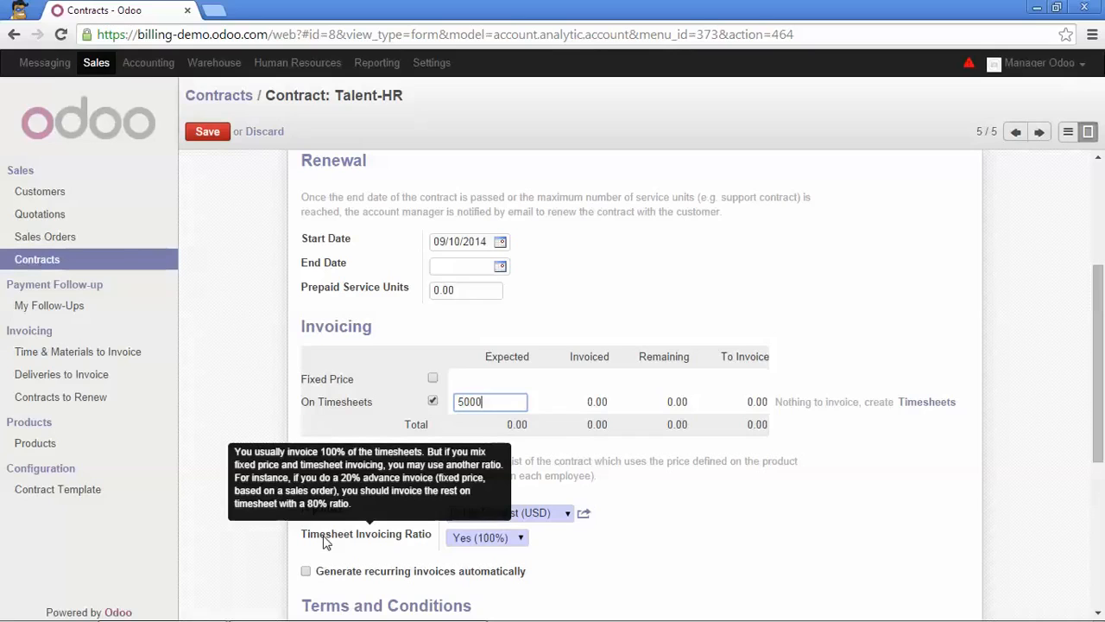
pyautogui.click(520, 538)
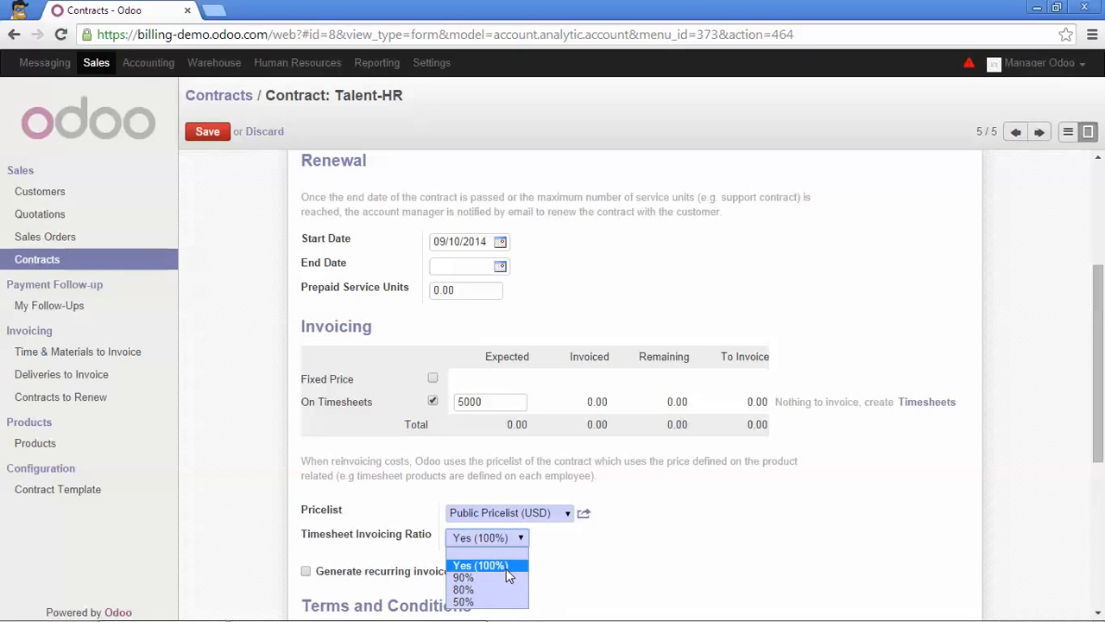
pyautogui.click(511, 567)
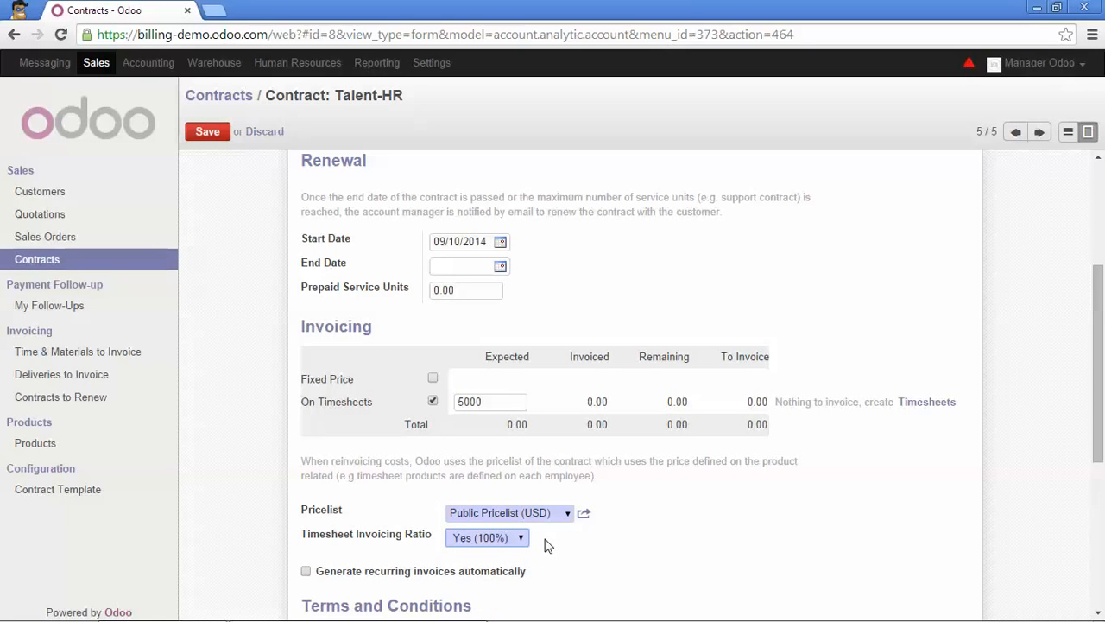
pyautogui.scroll(3, 494, 473)
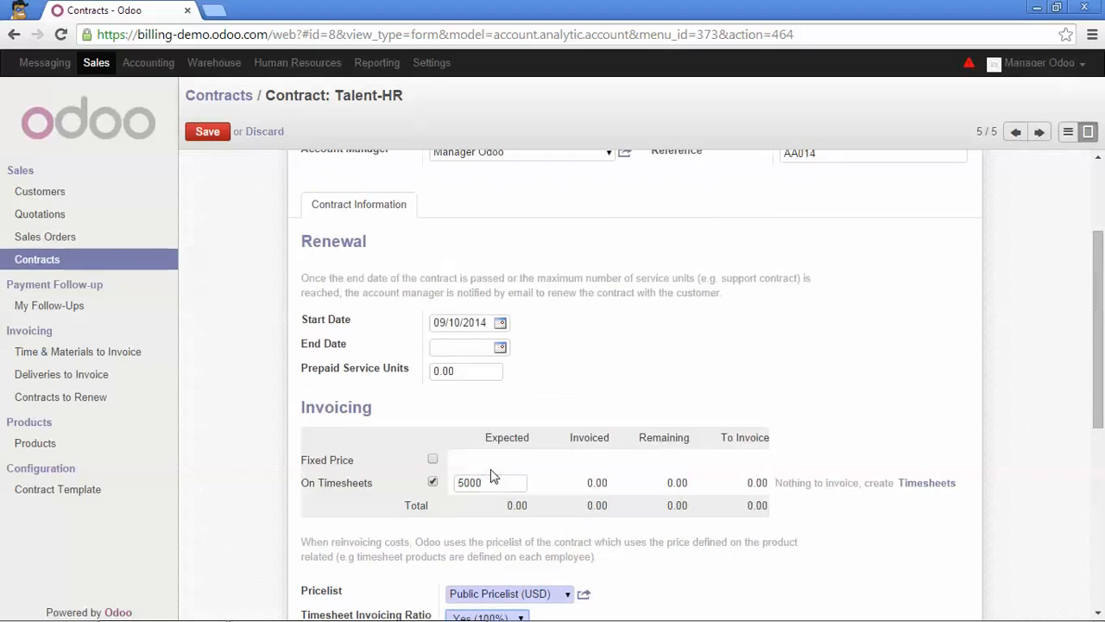
pyautogui.click(221, 136)
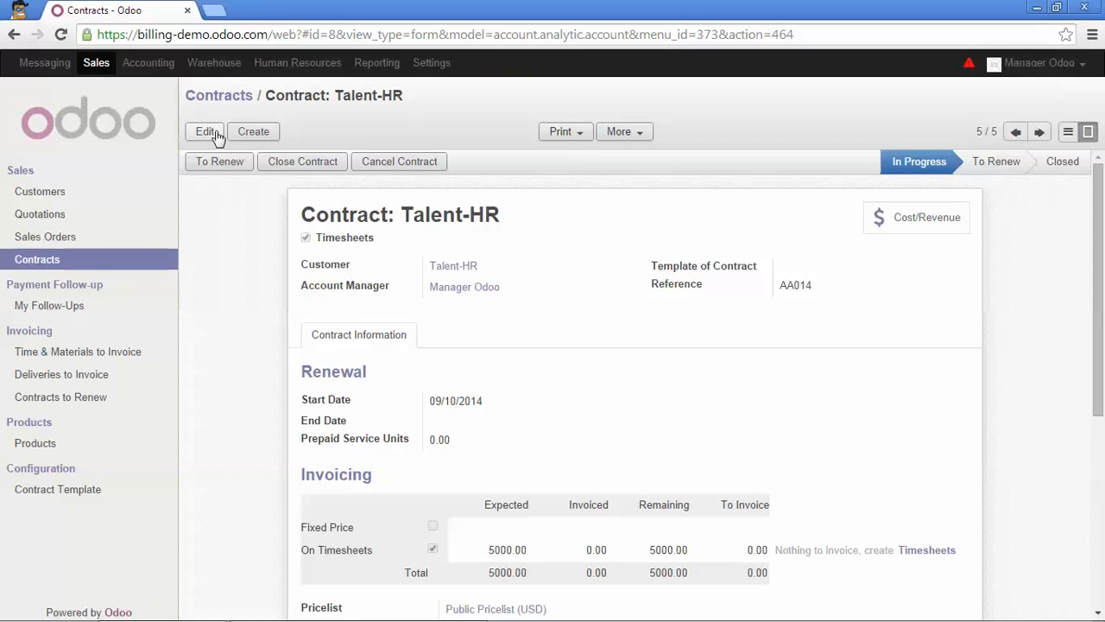
# - Create a new timesheet activity in Human Resources with the description "Requiments Analysis: part 1"
pyautogui.click(304, 73)
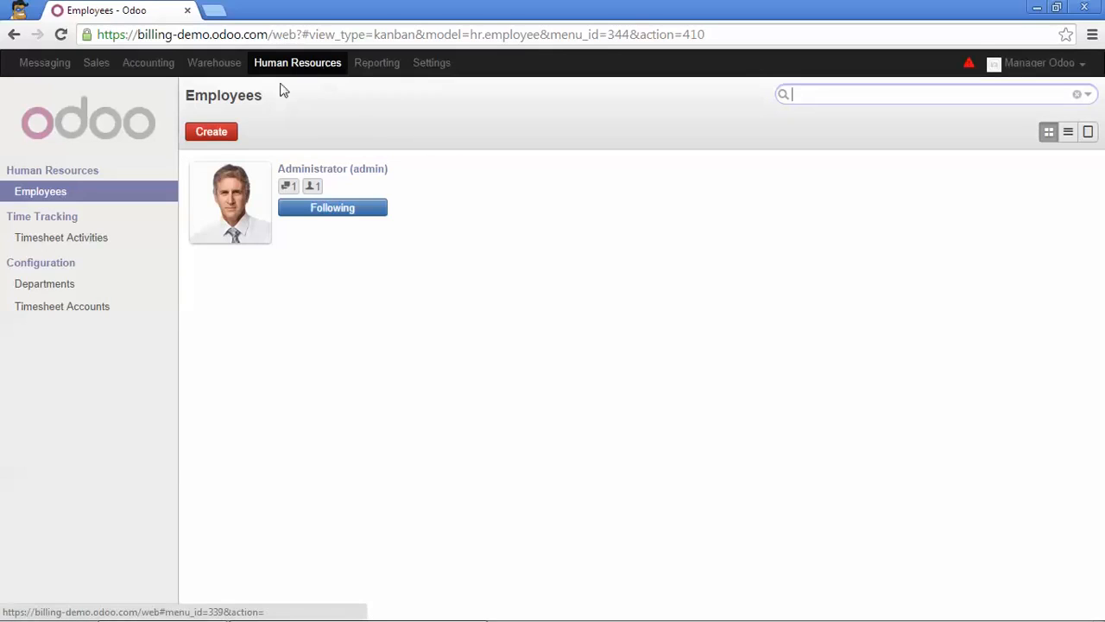
pyautogui.click(102, 241)
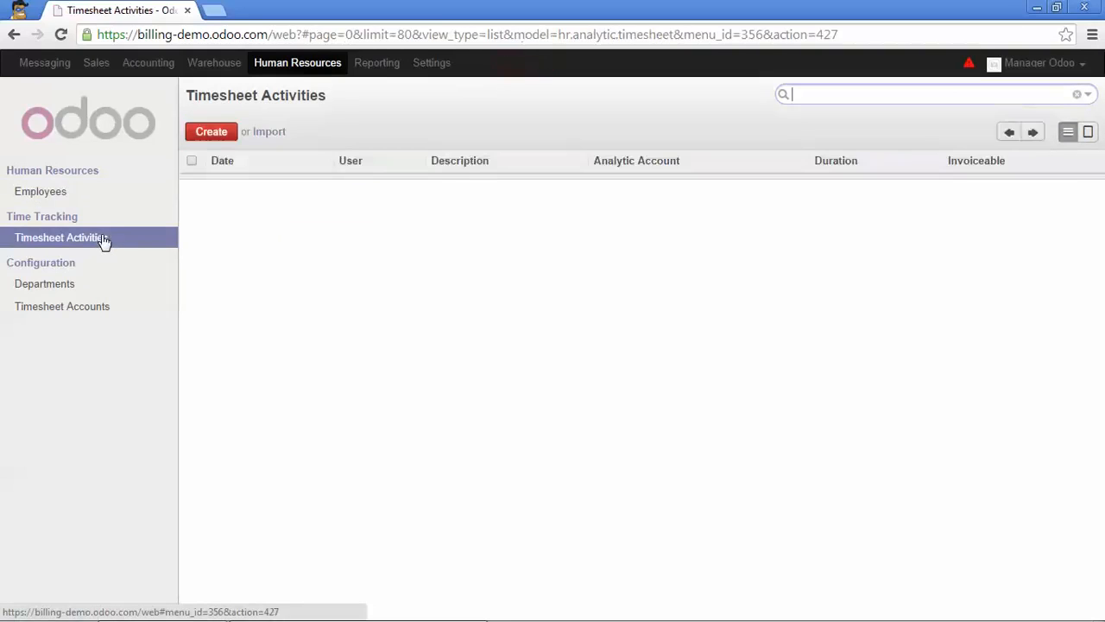
pyautogui.click(201, 131)
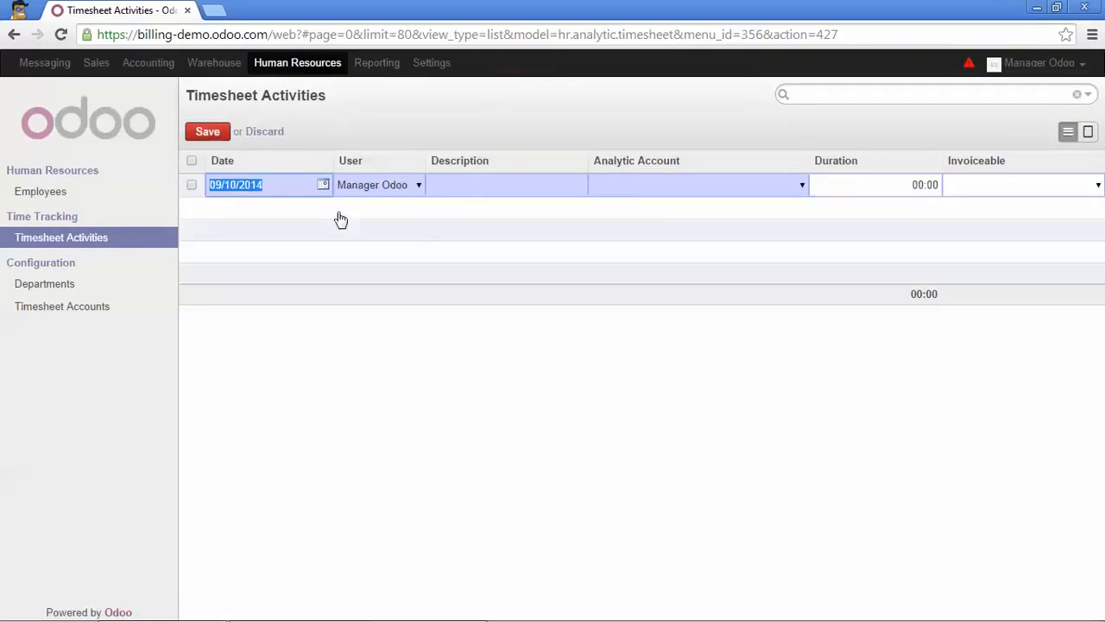
pyautogui.click(468, 181)
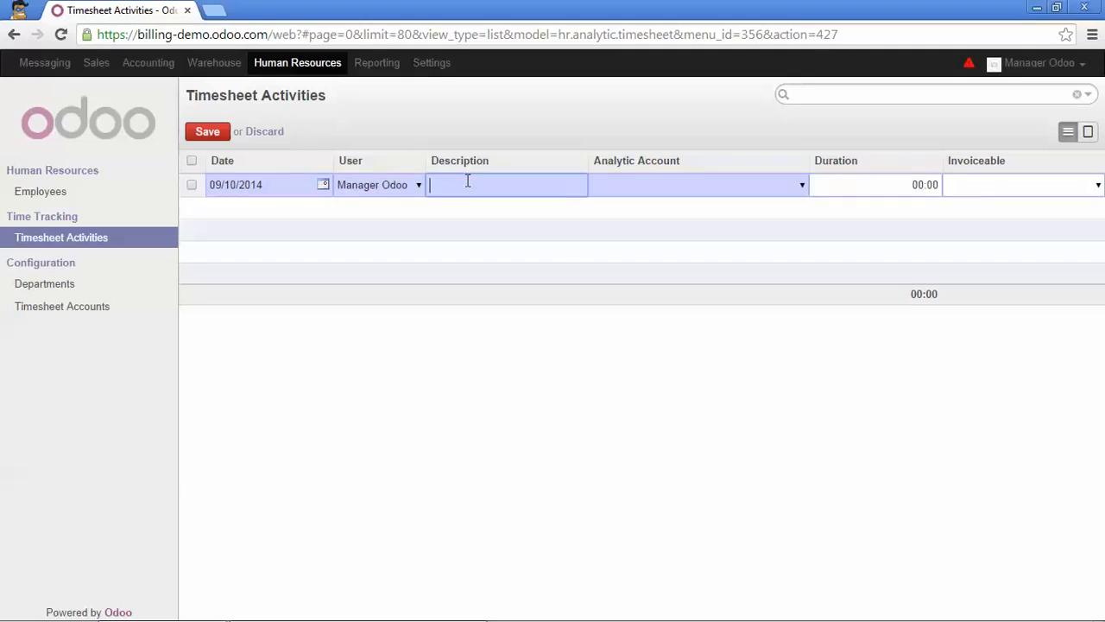
pyautogui.write('Requi')
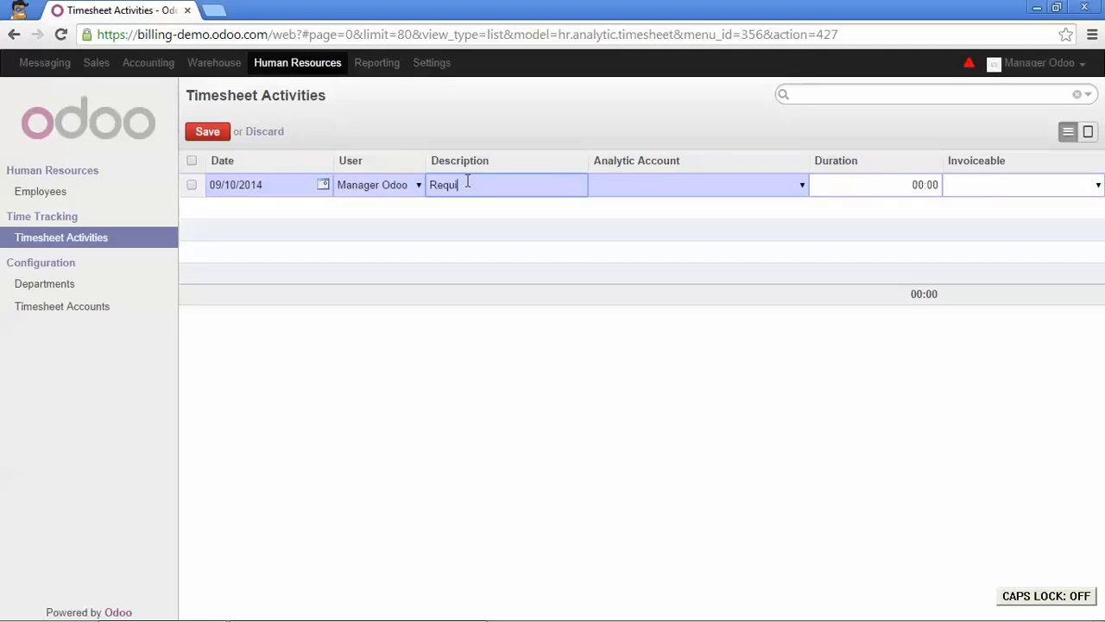
pyautogui.write('rments')
pyautogui.press('capslock')
pyautogui.write('A')
pyautogui.press('capslock')
pyautogui.write('nalysis: part 1')
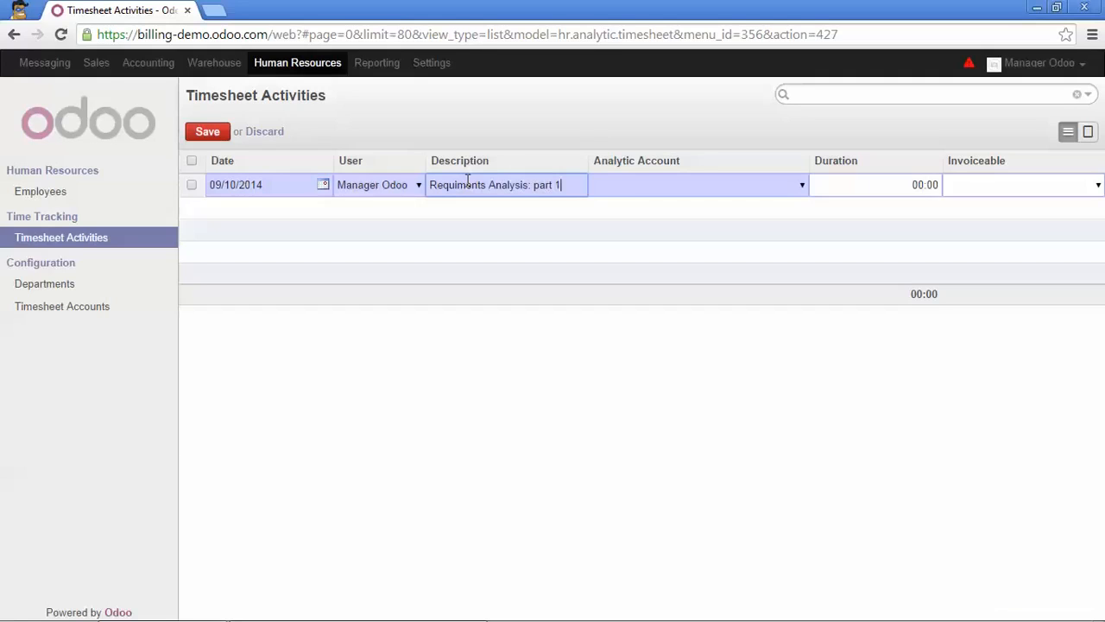
# - Assign the timesheet activity to the analytic account Contract: Talent-HR, set its duration to 4 hours, and save it
pyautogui.press('Tab')
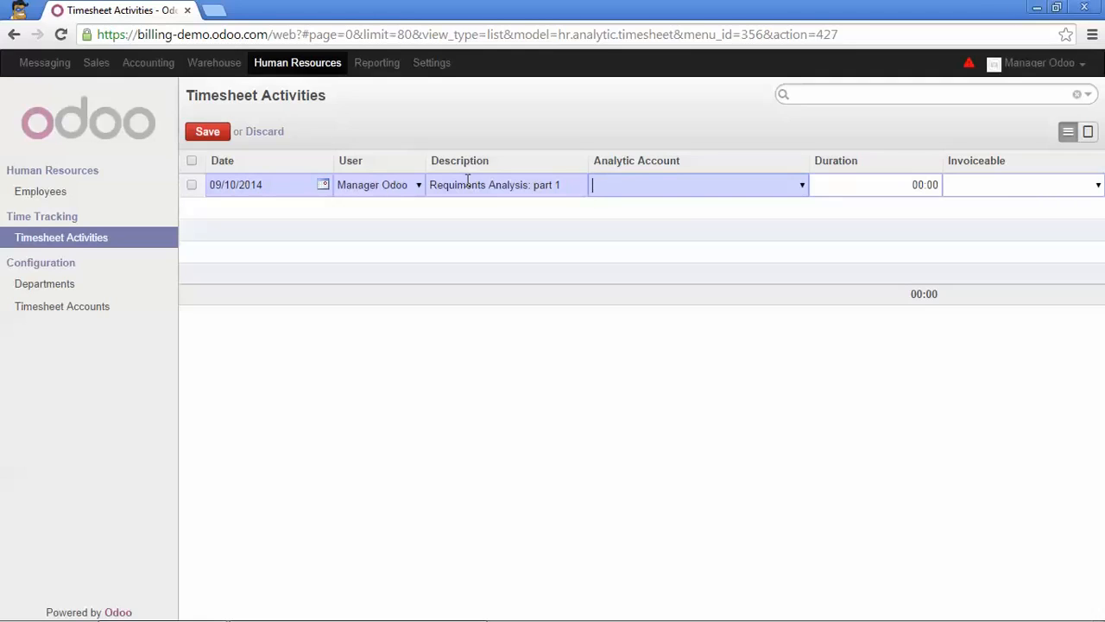
pyautogui.write('hr')
pyautogui.press('Return')
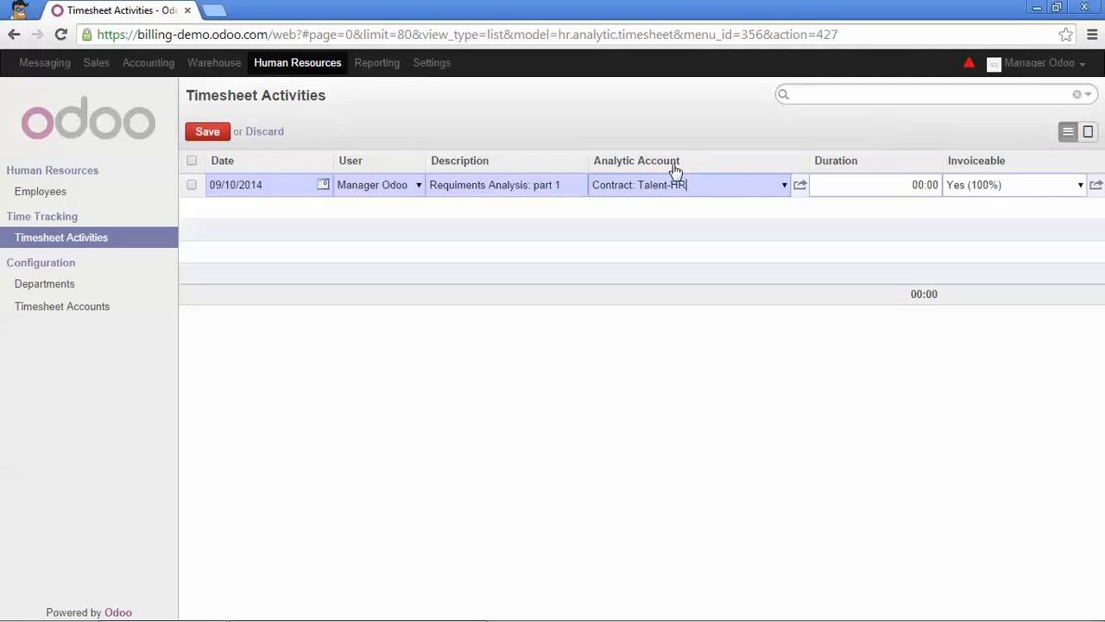
pyautogui.click(900, 186)
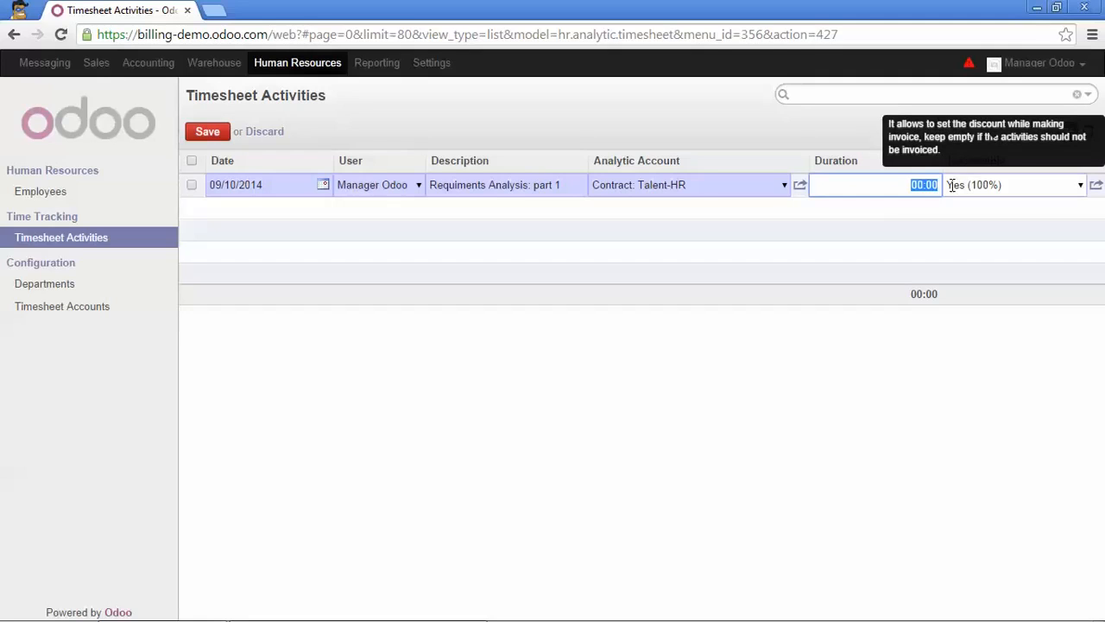
pyautogui.write('4')
pyautogui.click(219, 134)
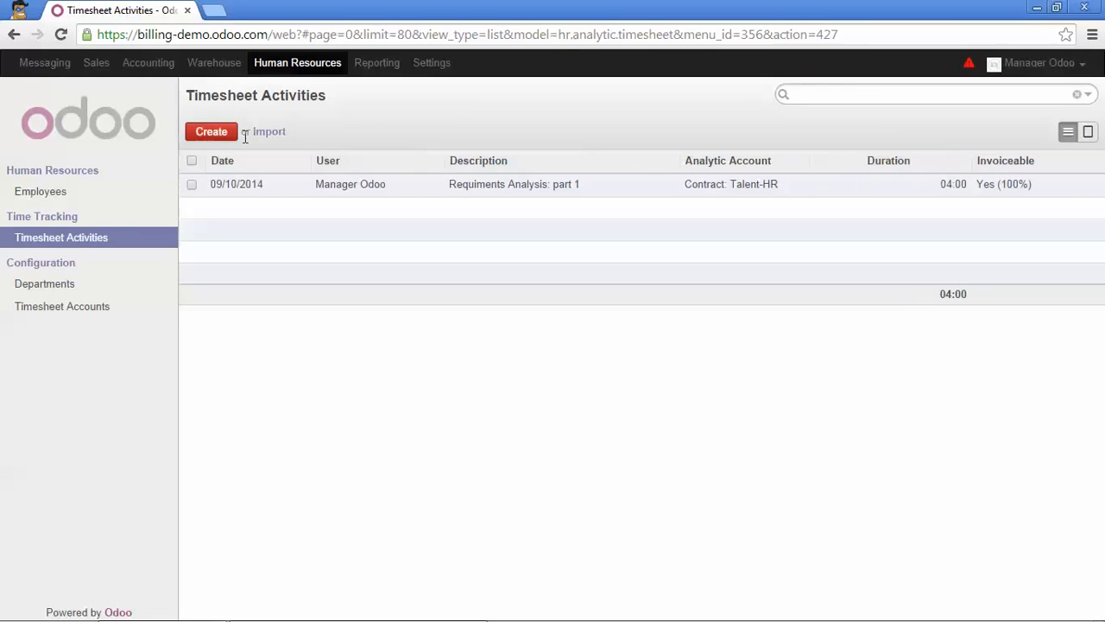
# - Open the Talent-HR contract from the sales contracts list and check its timesheet amount to invoice
pyautogui.click(94, 62)
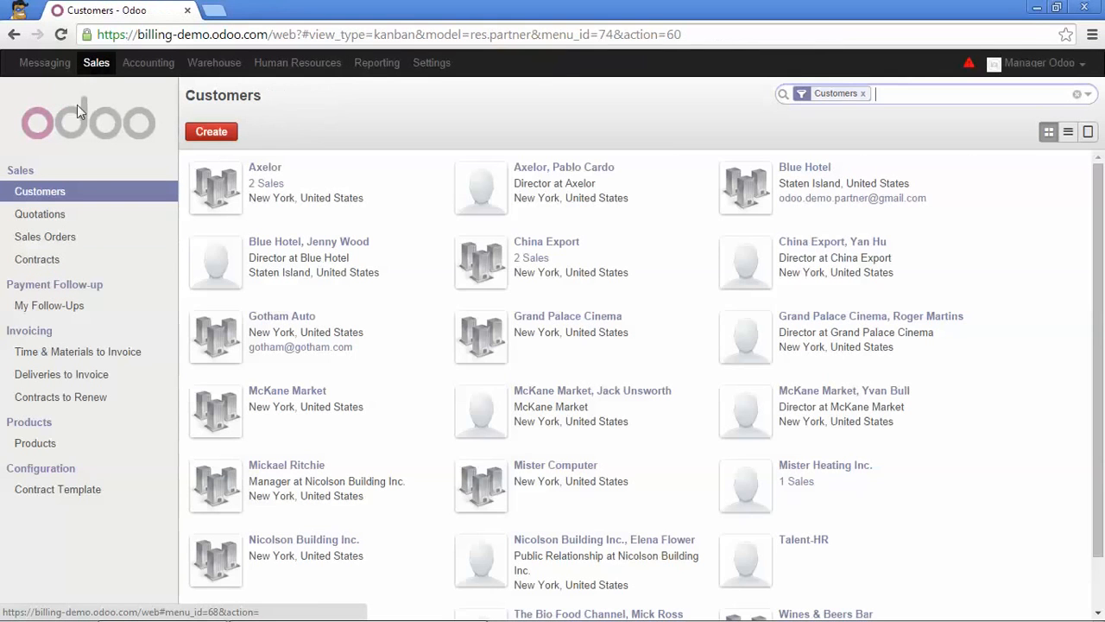
pyautogui.click(49, 260)
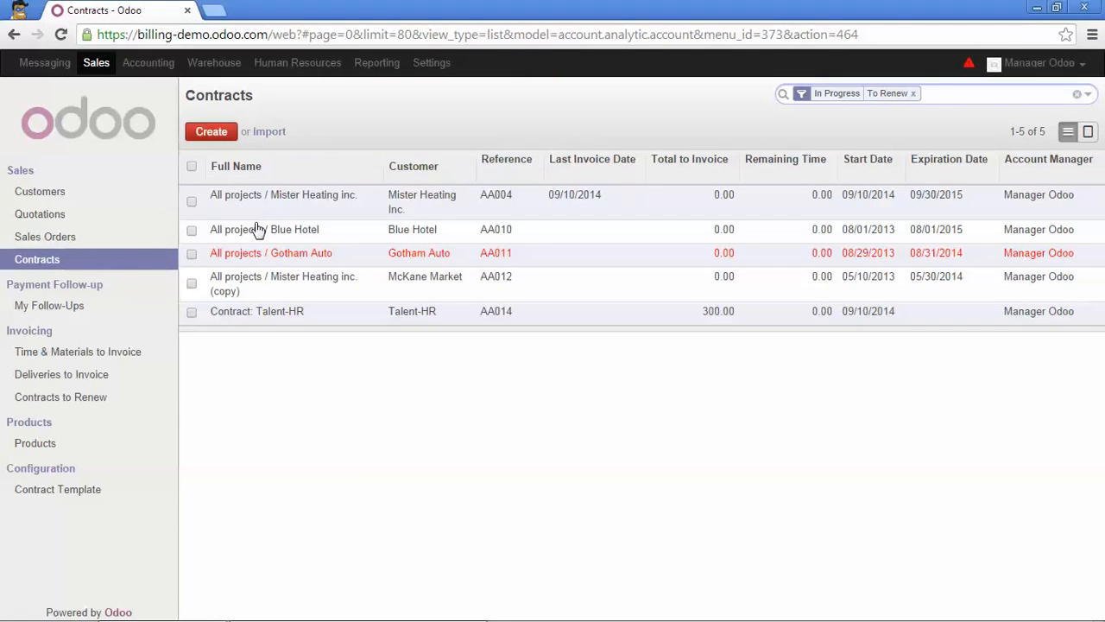
pyautogui.click(265, 313)
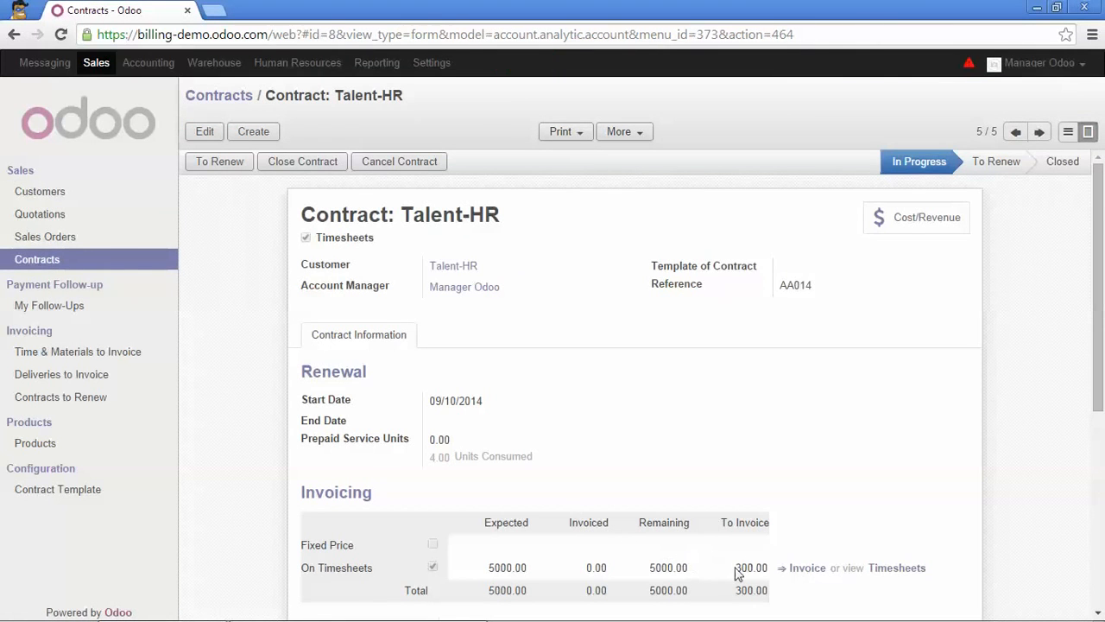
pyautogui.moveTo(740, 568)
# - Examine the timesheet product in the Administrator employee's HR settings, including that product's public price and cost price
pyautogui.click(318, 67)
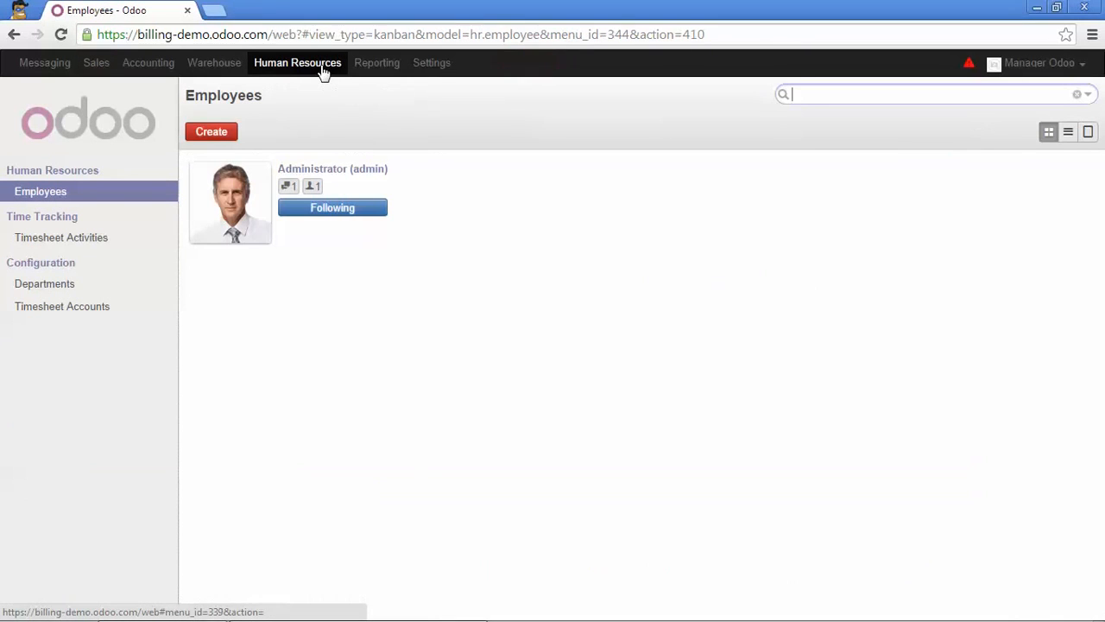
pyautogui.click(336, 167)
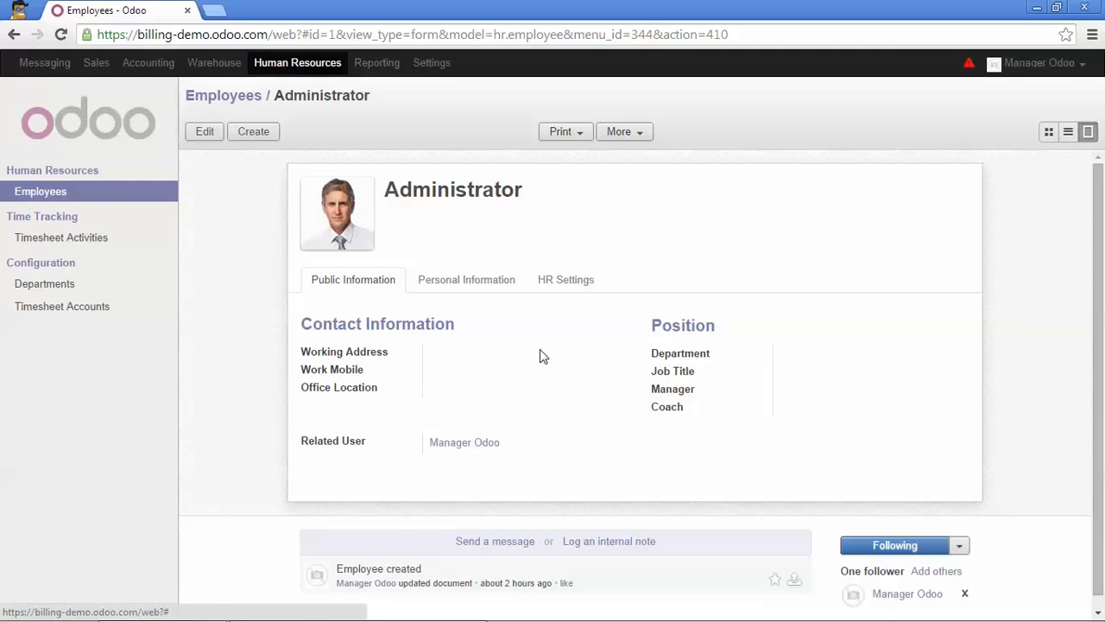
pyautogui.click(565, 284)
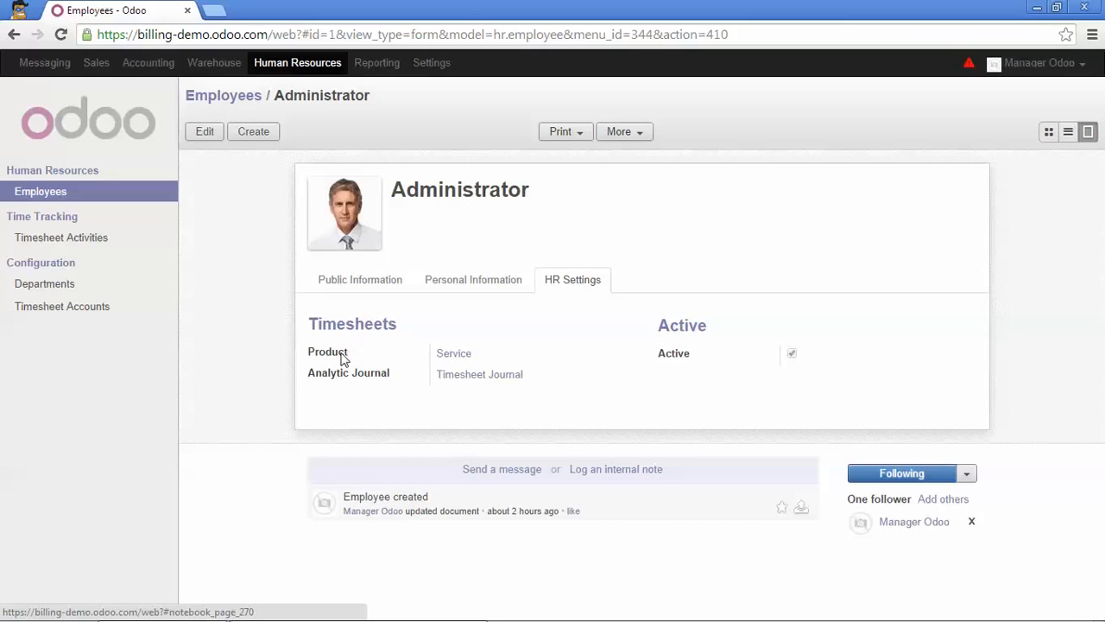
pyautogui.click(448, 357)
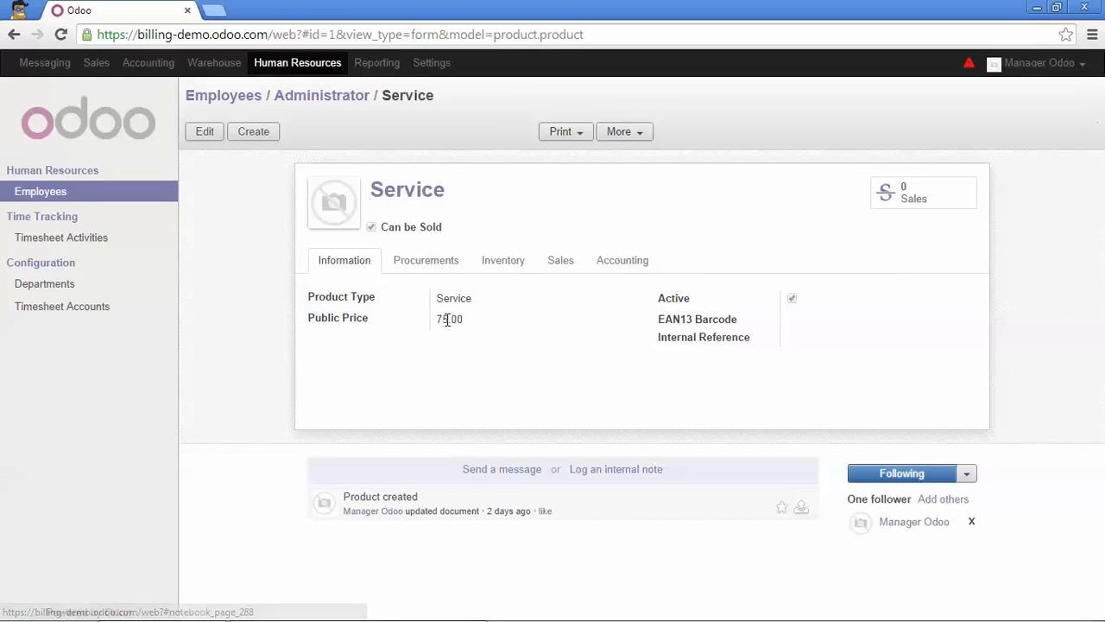
pyautogui.click(430, 262)
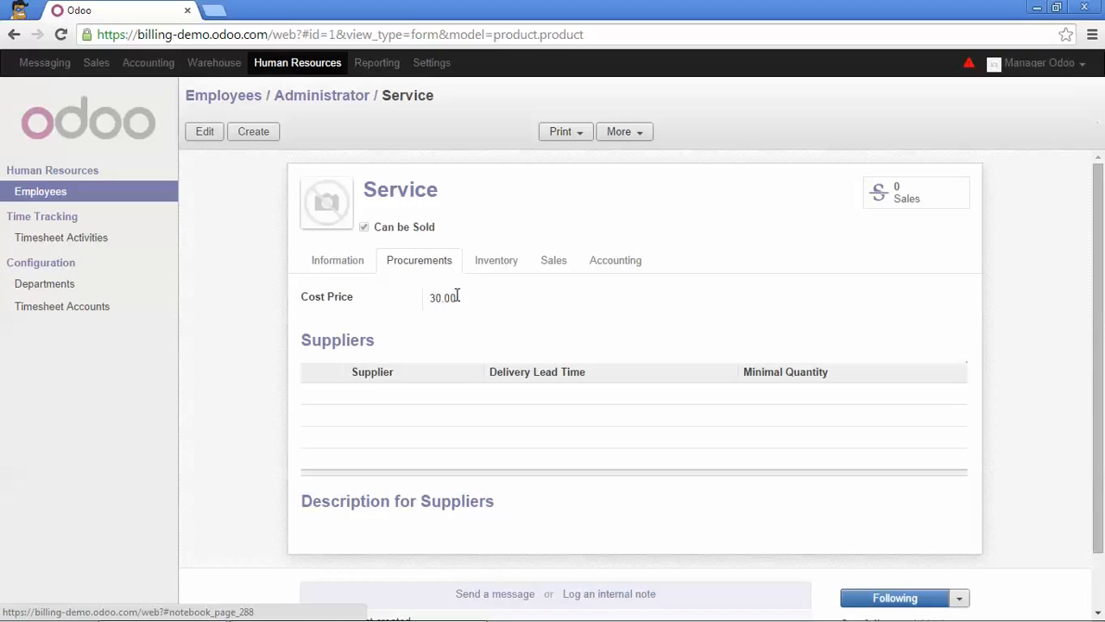
pyautogui.click(358, 260)
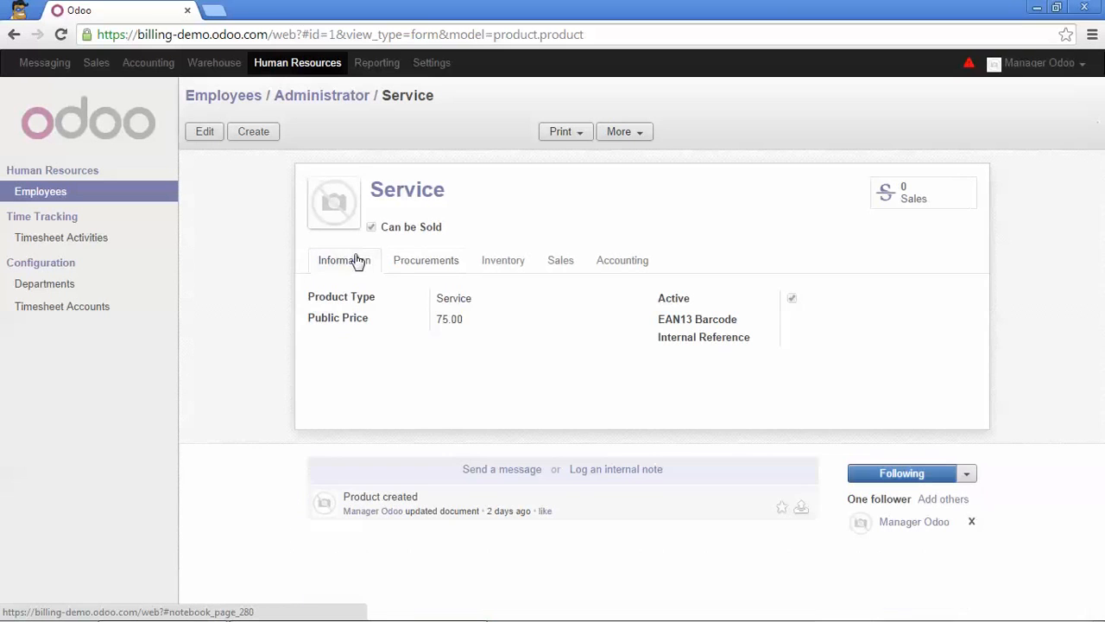
pyautogui.moveTo(438, 318); pyautogui.dragTo(462, 318)
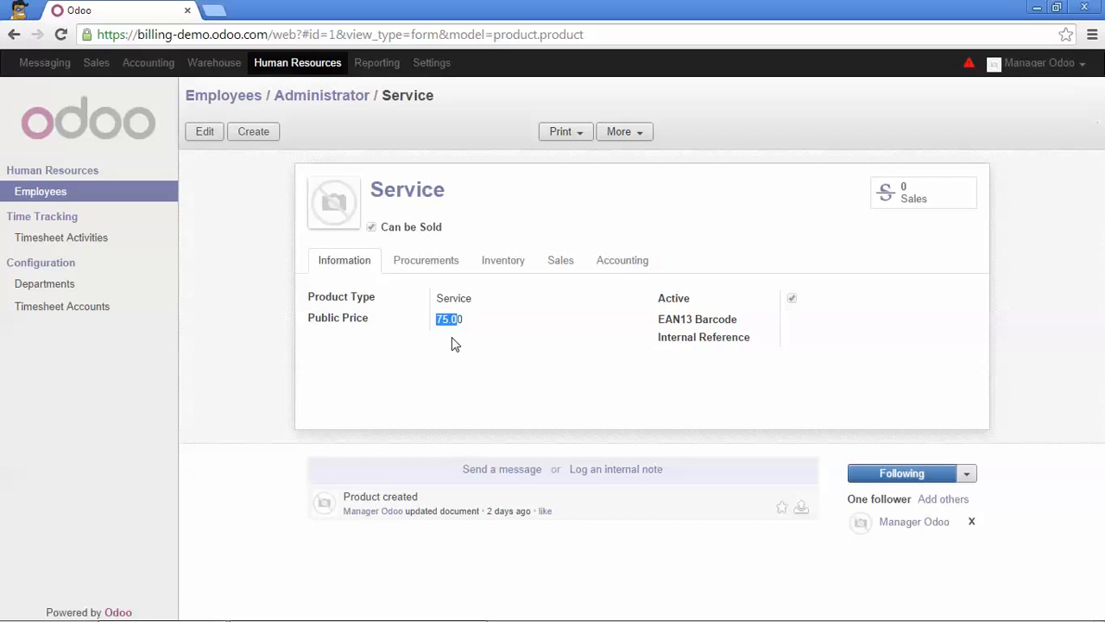
pyautogui.click(466, 325)
# - Select all lines in Time & Materials to Invoice and start Create Invoice for them
pyautogui.click(109, 67)
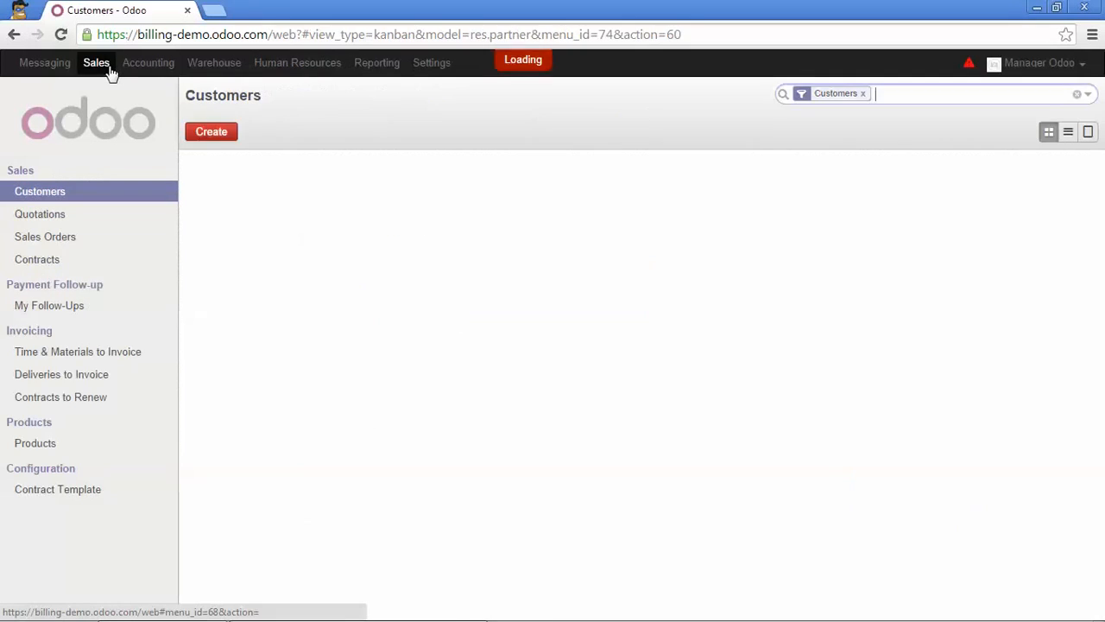
pyautogui.click(101, 352)
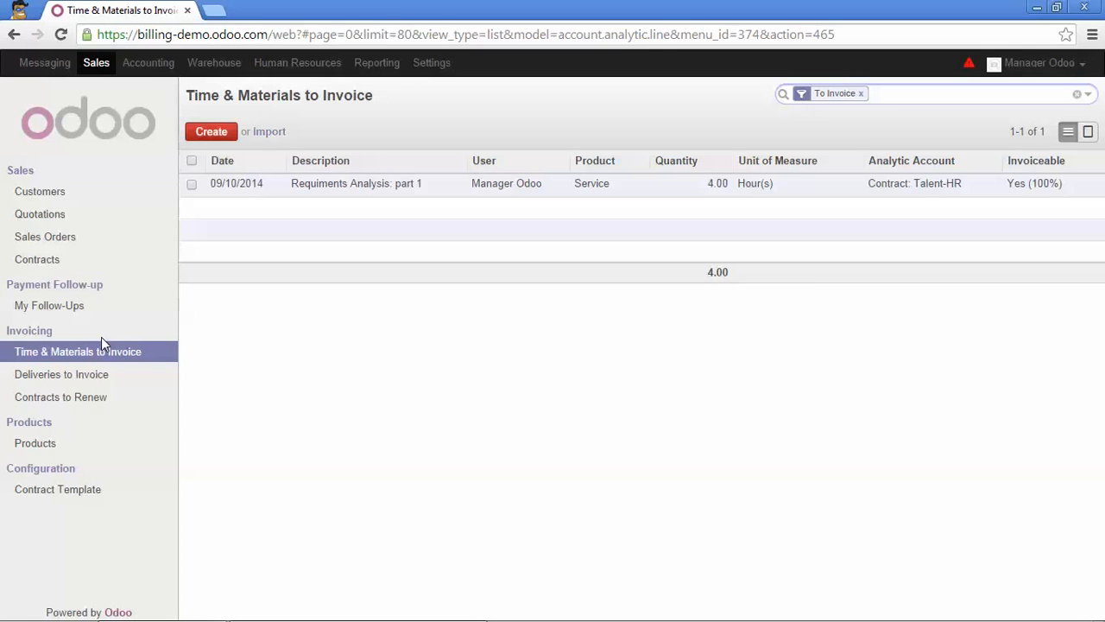
pyautogui.click(192, 161)
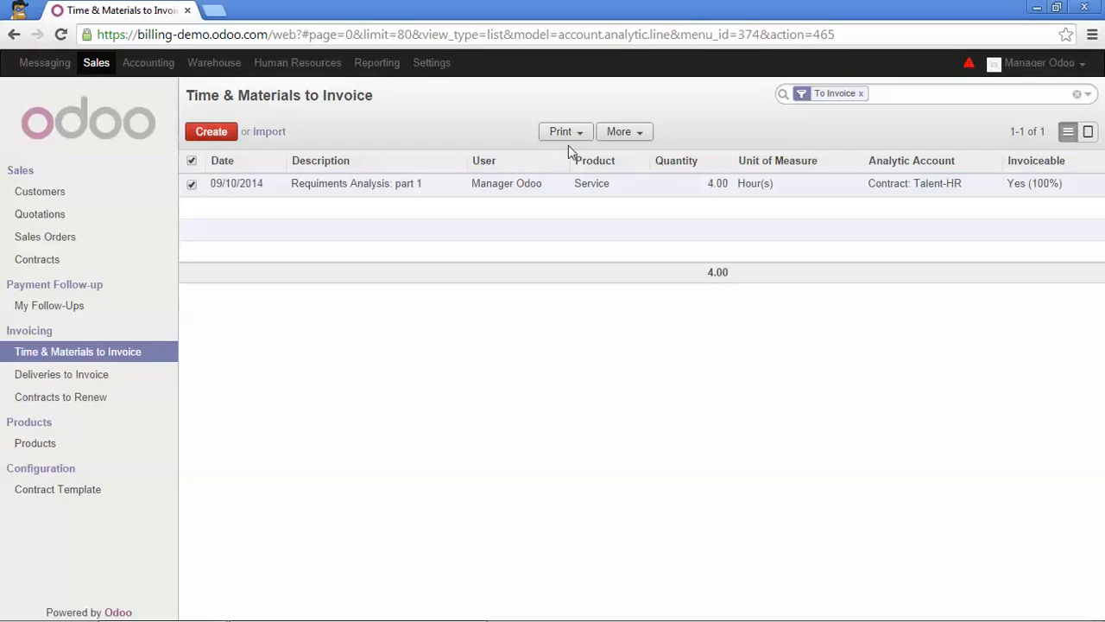
pyautogui.click(641, 135)
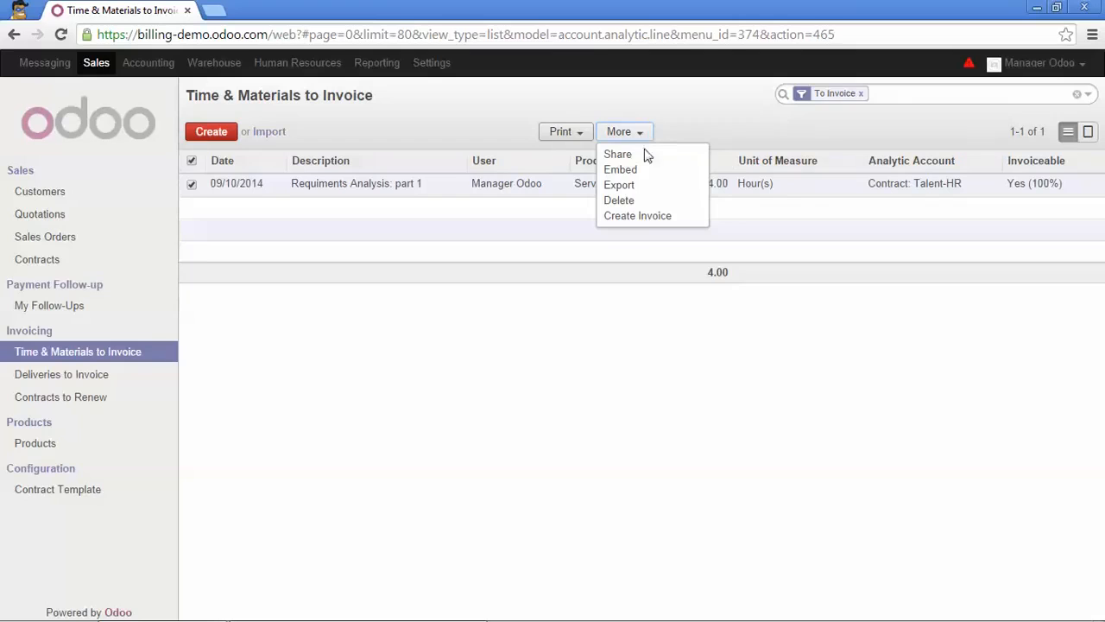
pyautogui.click(655, 218)
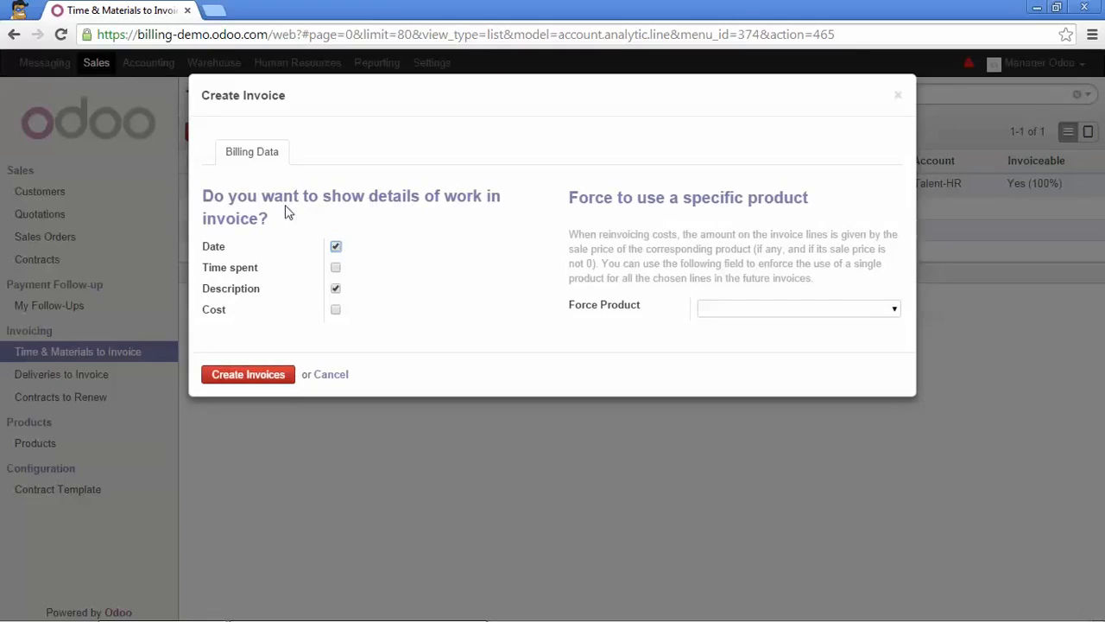
# - Create the invoice with the time spent included in its details, and validate the resulting Talent-HR draft invoice
pyautogui.click(336, 268)
pyautogui.click(251, 375)
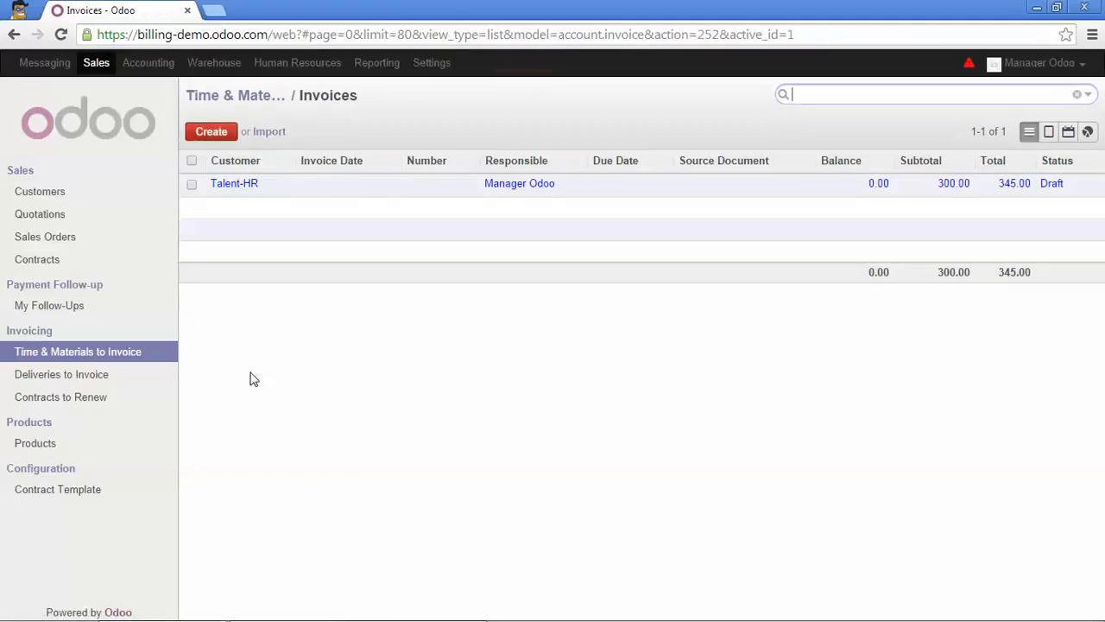
pyautogui.click(381, 194)
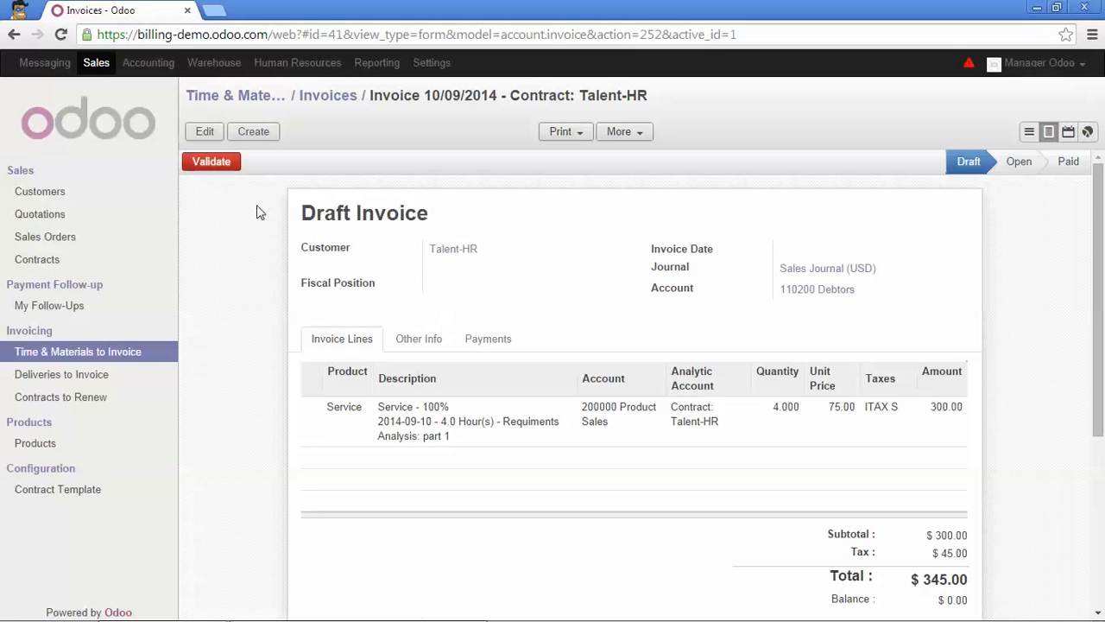
pyautogui.click(210, 165)
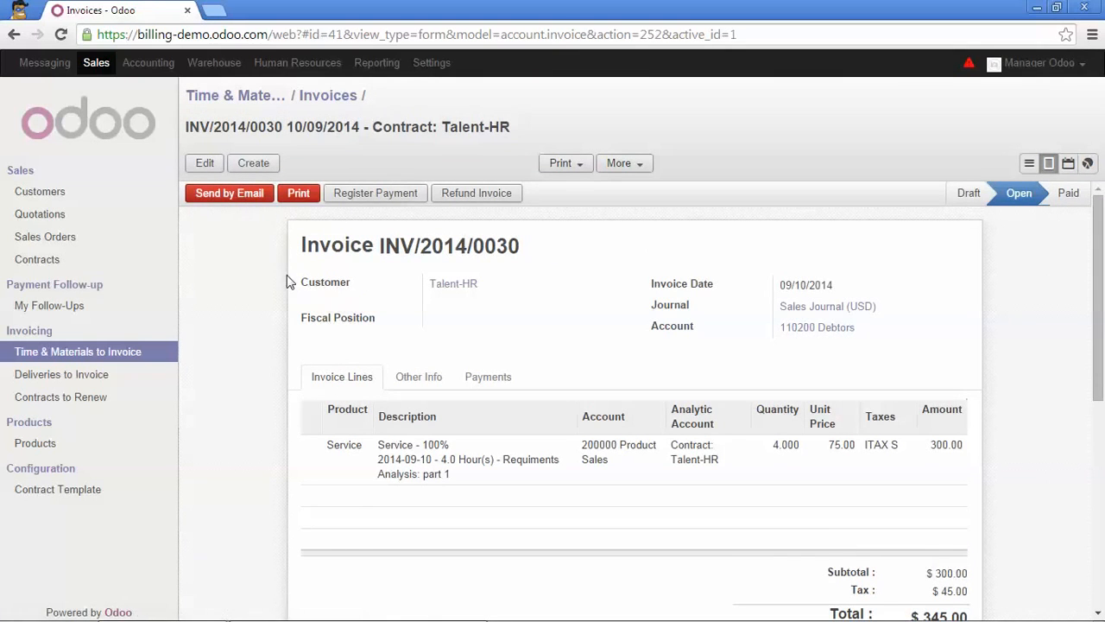
# - Open the Talent-HR contract from the sales contracts and check its invoiced, remaining and to-invoice timesheet amounts
pyautogui.click(96, 62)
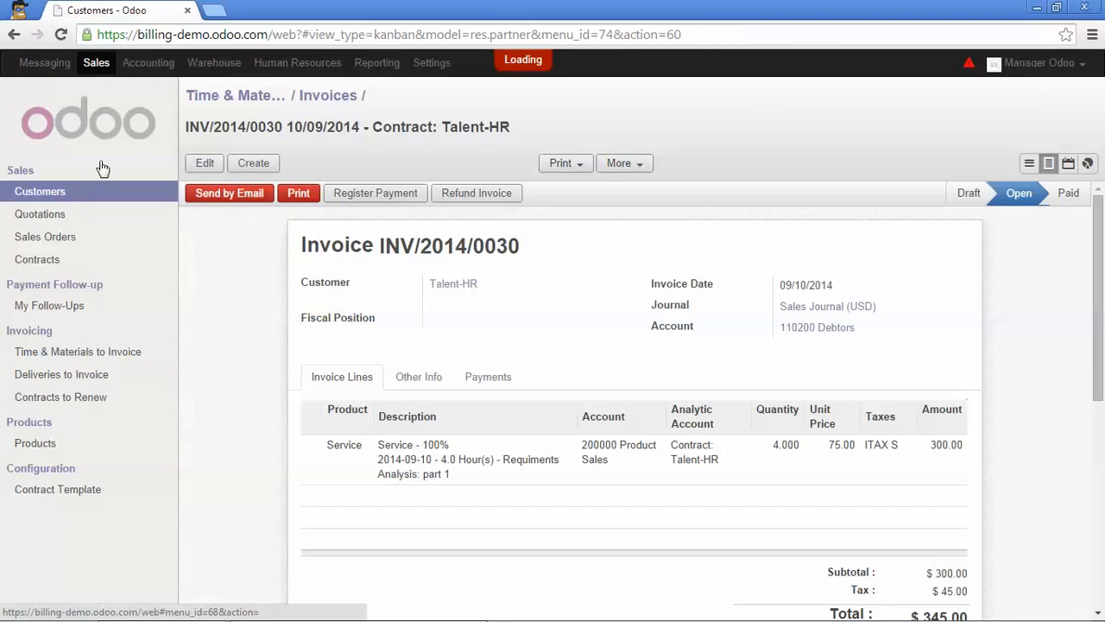
pyautogui.click(50, 260)
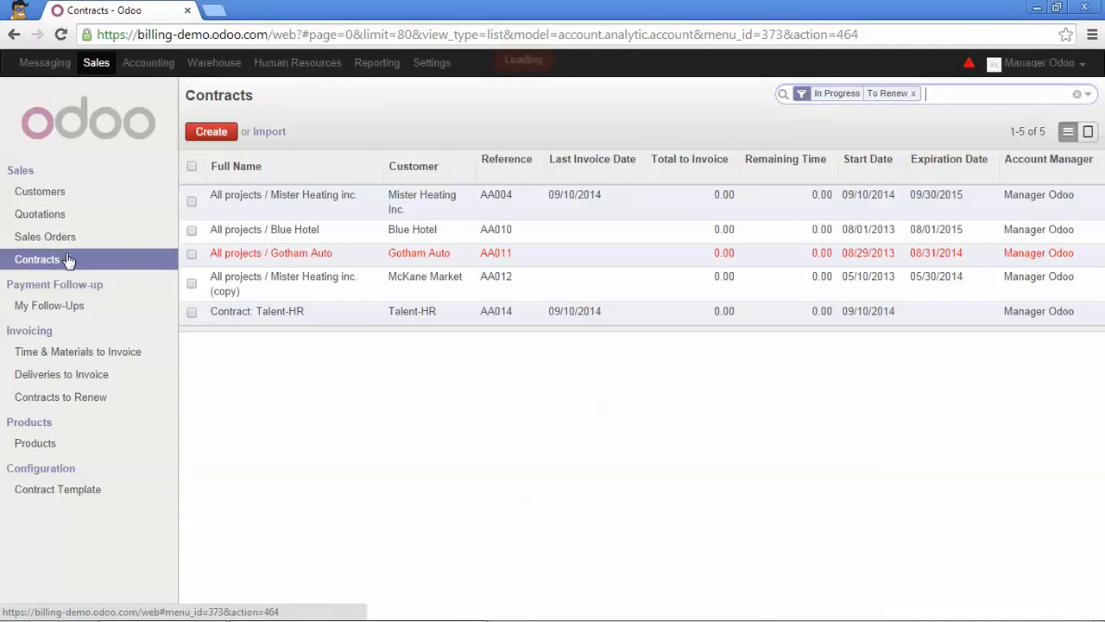
pyautogui.click(263, 315)
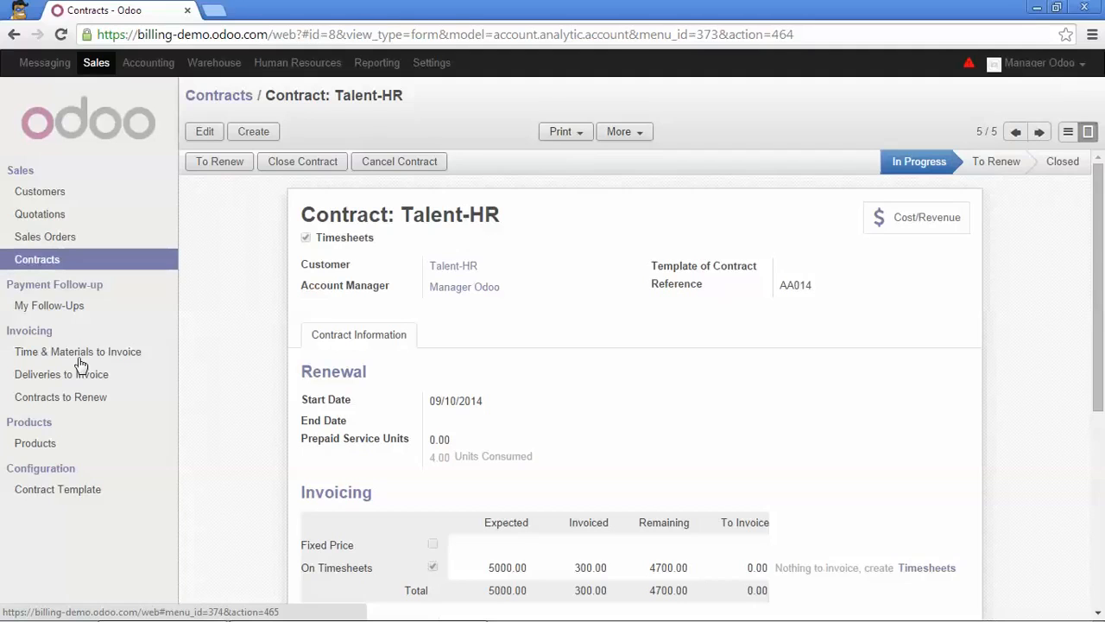
pyautogui.scroll(-3, 540, 402)
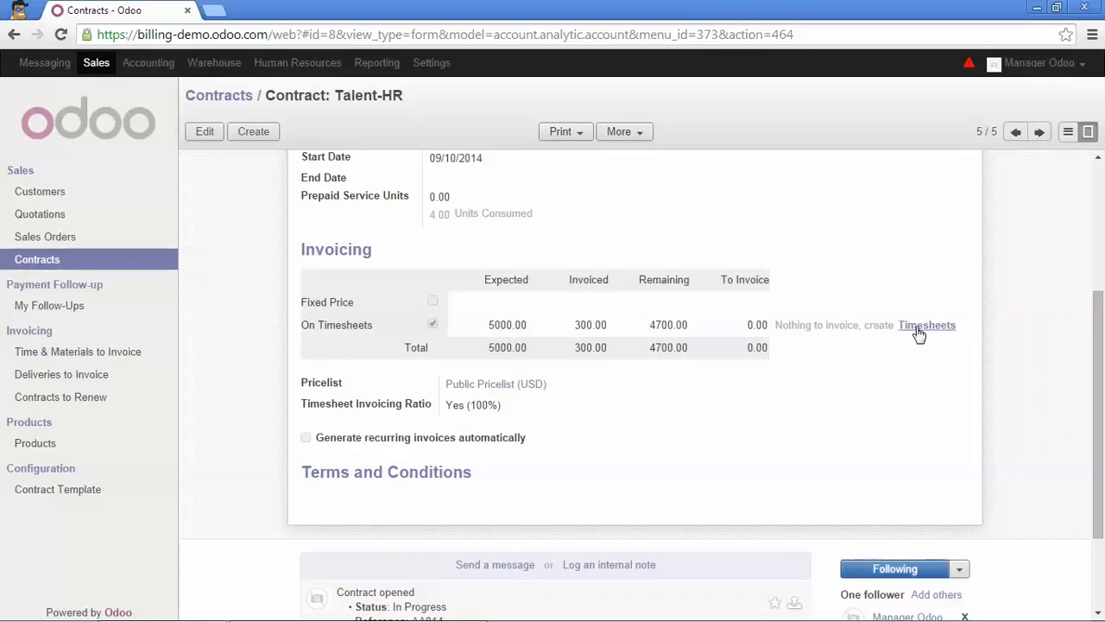
pyautogui.scroll(3, 628, 467)
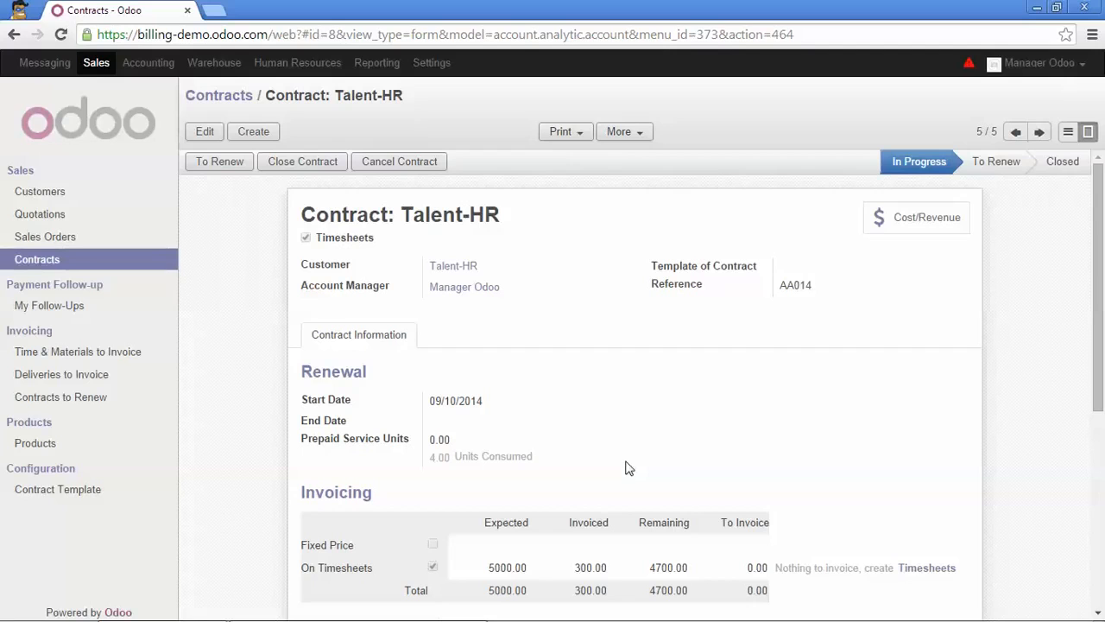
# - Examine the Talent-HR contract's costs and revenues, including the September 2014 Timesheet Journal entry, and return to the contract
pyautogui.click(933, 229)
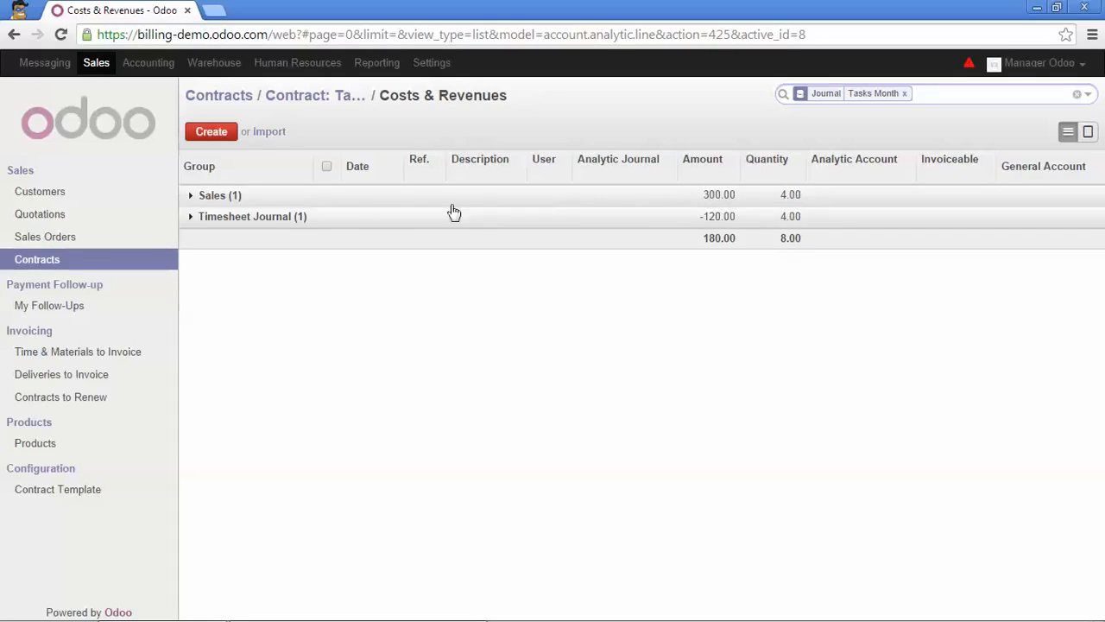
pyautogui.click(257, 221)
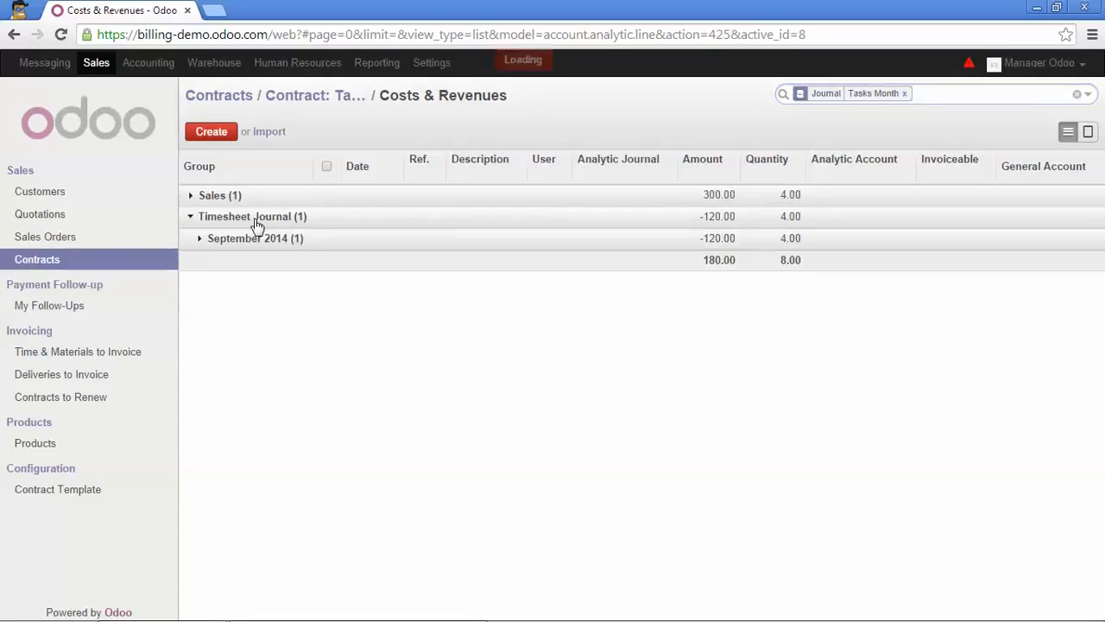
pyautogui.click(250, 242)
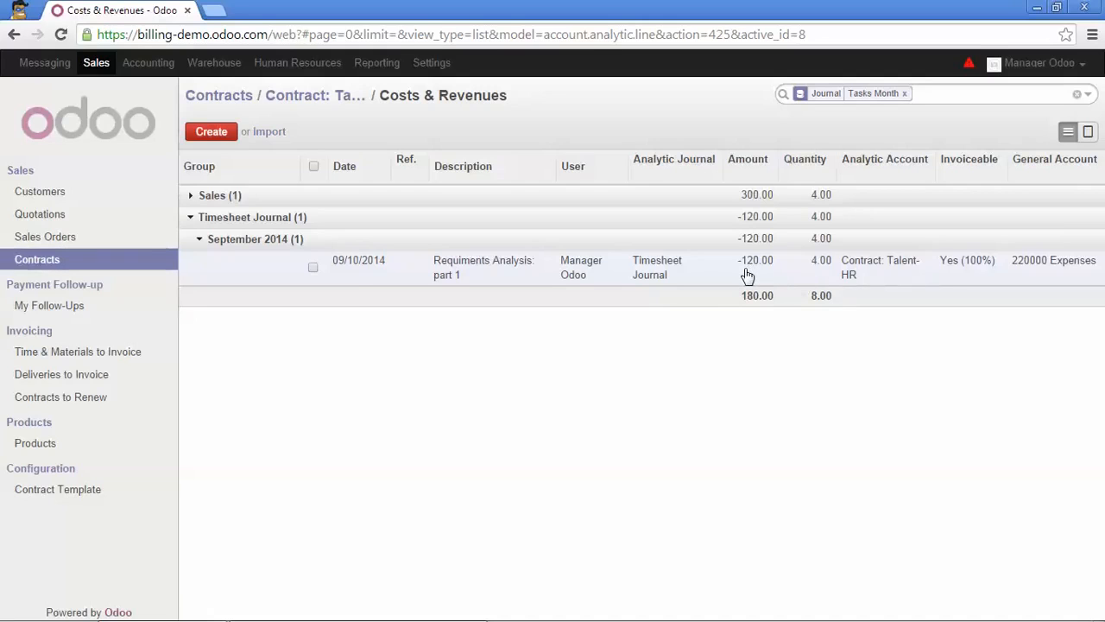
pyautogui.moveTo(748, 275)
pyautogui.click(309, 95)
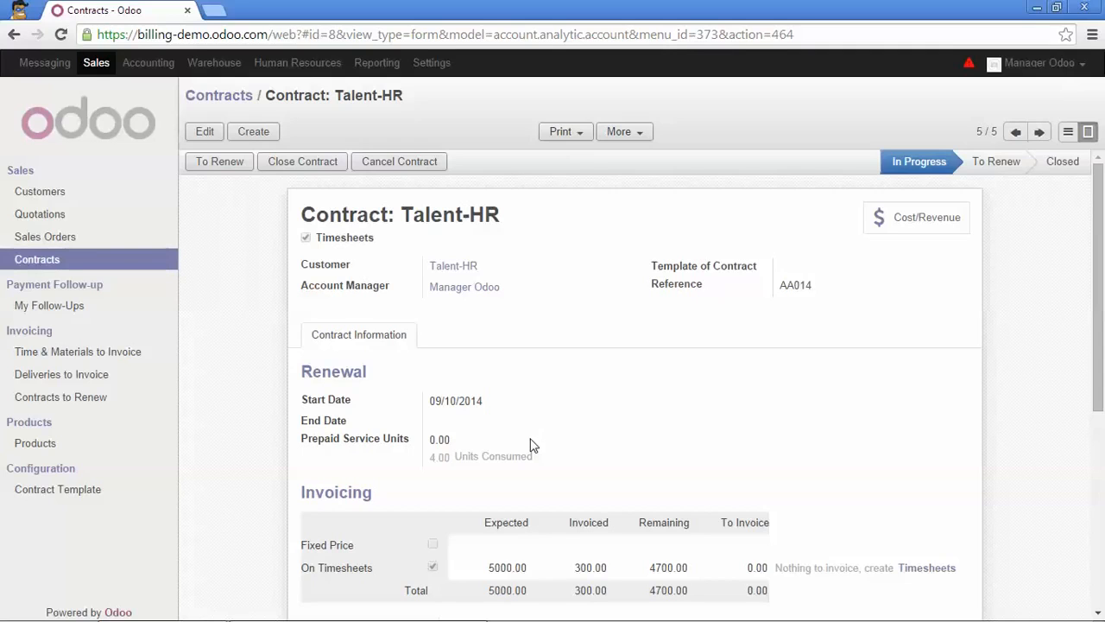
# - Enable "One employee can have different roles per contract" in the Sales configuration and apply the settings
pyautogui.click(430, 64)
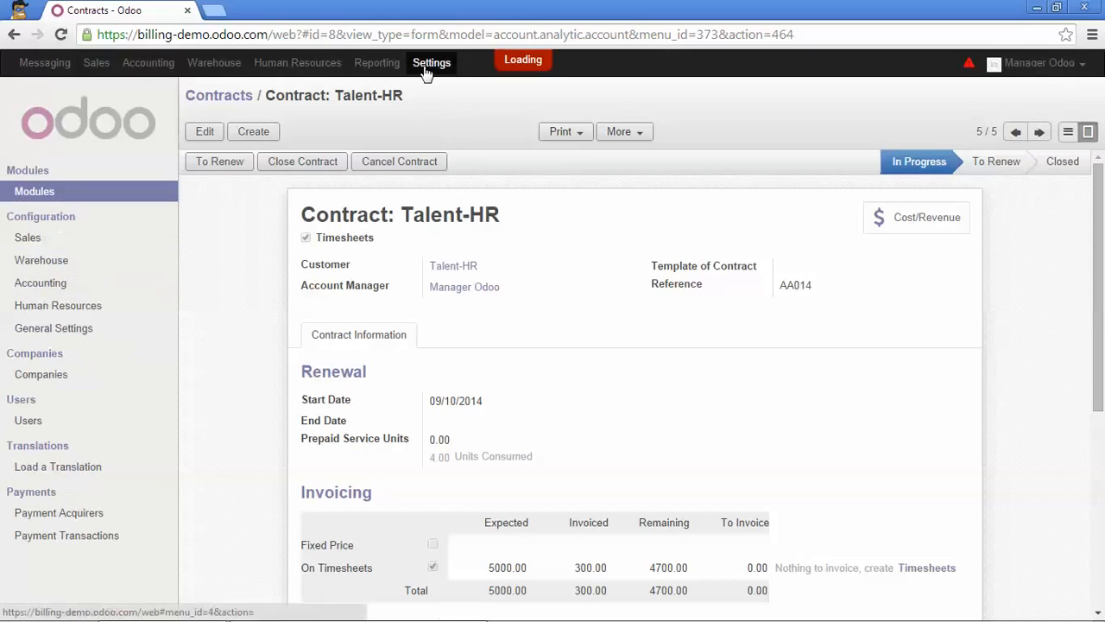
pyautogui.click(28, 239)
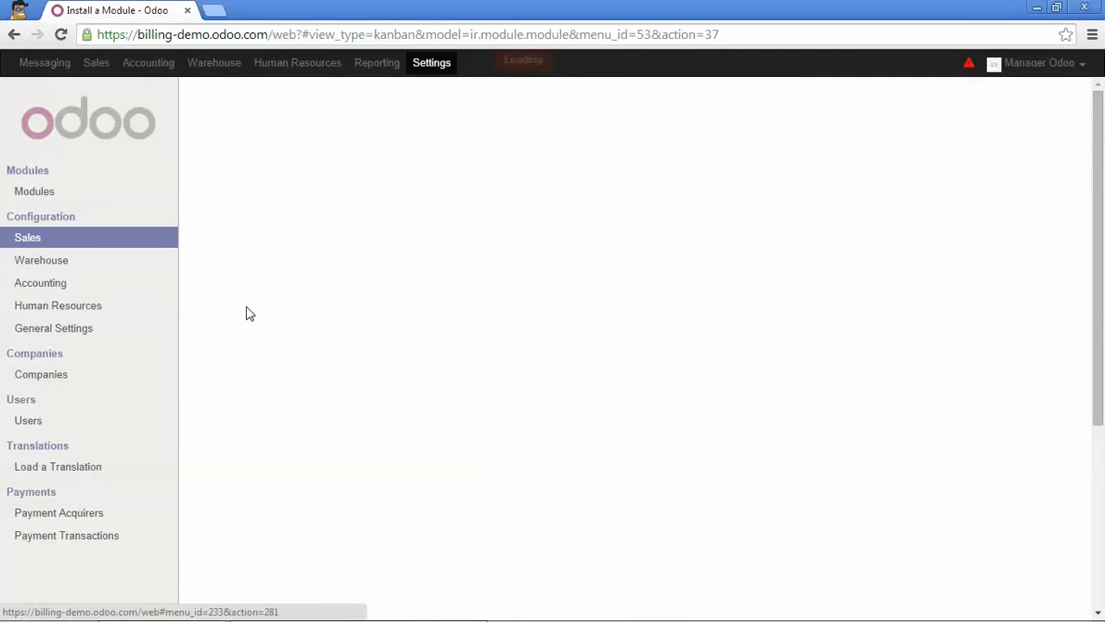
pyautogui.scroll(-3, 247, 320)
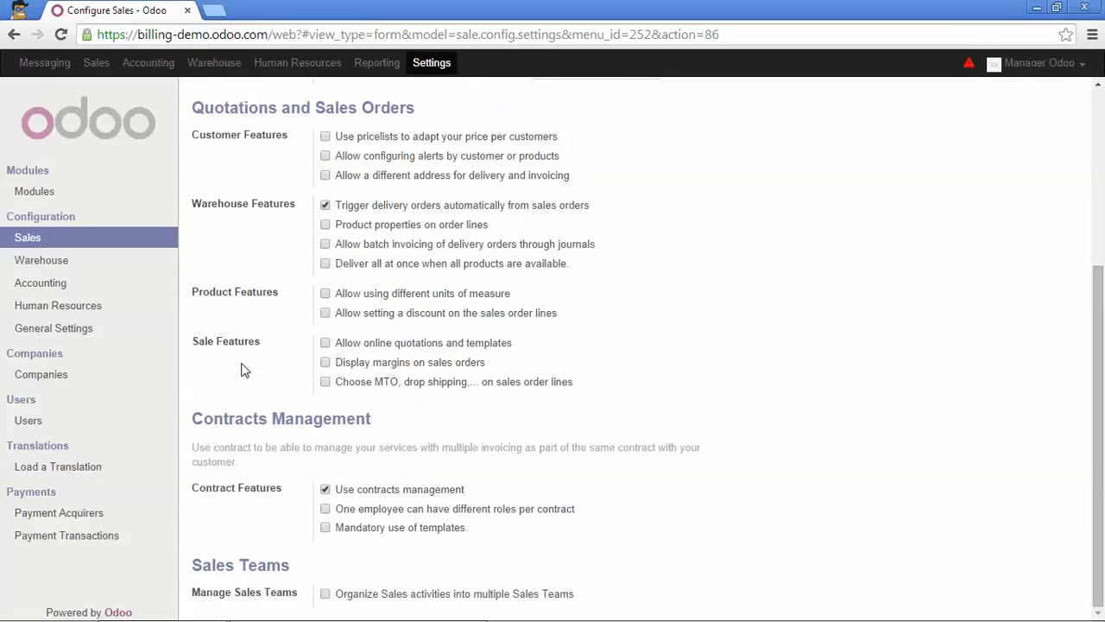
pyautogui.click(325, 509)
pyautogui.scroll(3, 323, 506)
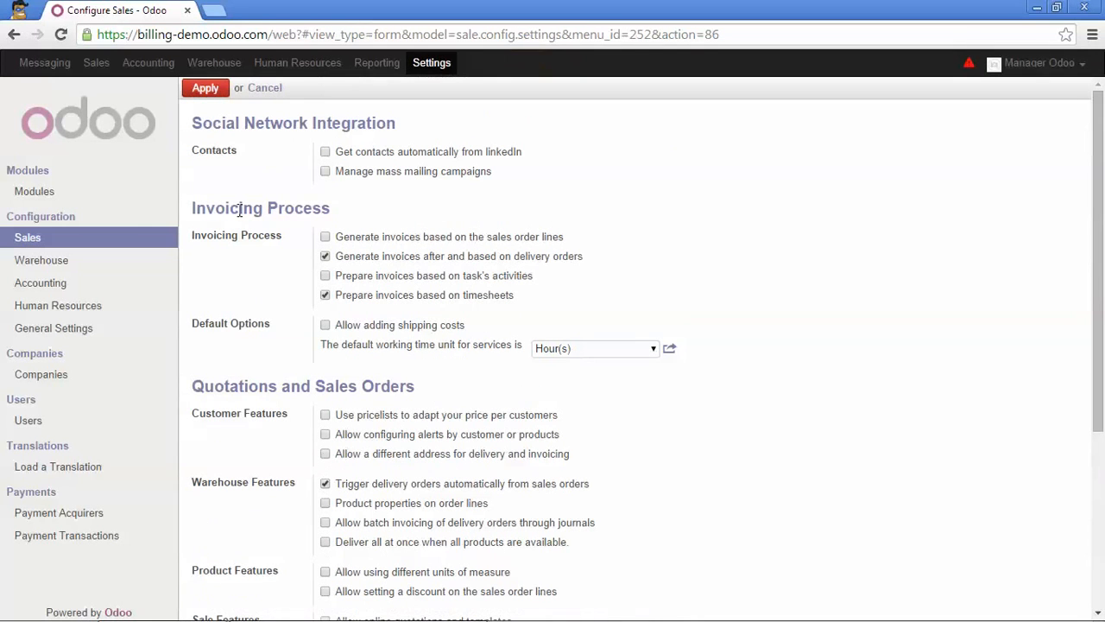
pyautogui.click(209, 91)
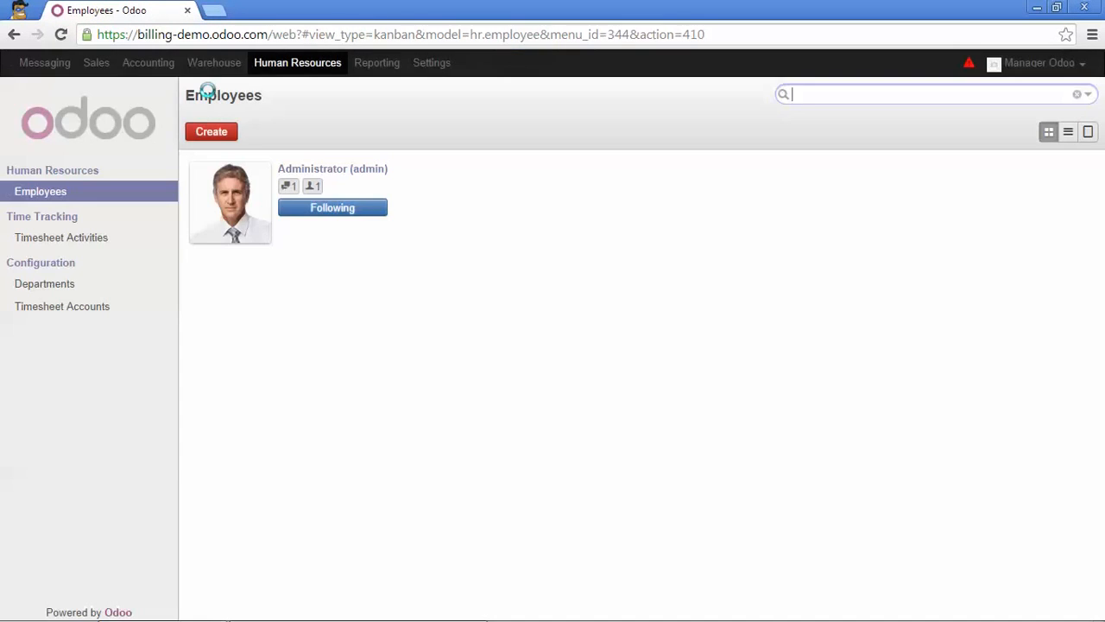
# - Edit the Talent-HR contract and add an Invoice Price Rate per User line for Manager Odoo
pyautogui.click(90, 65)
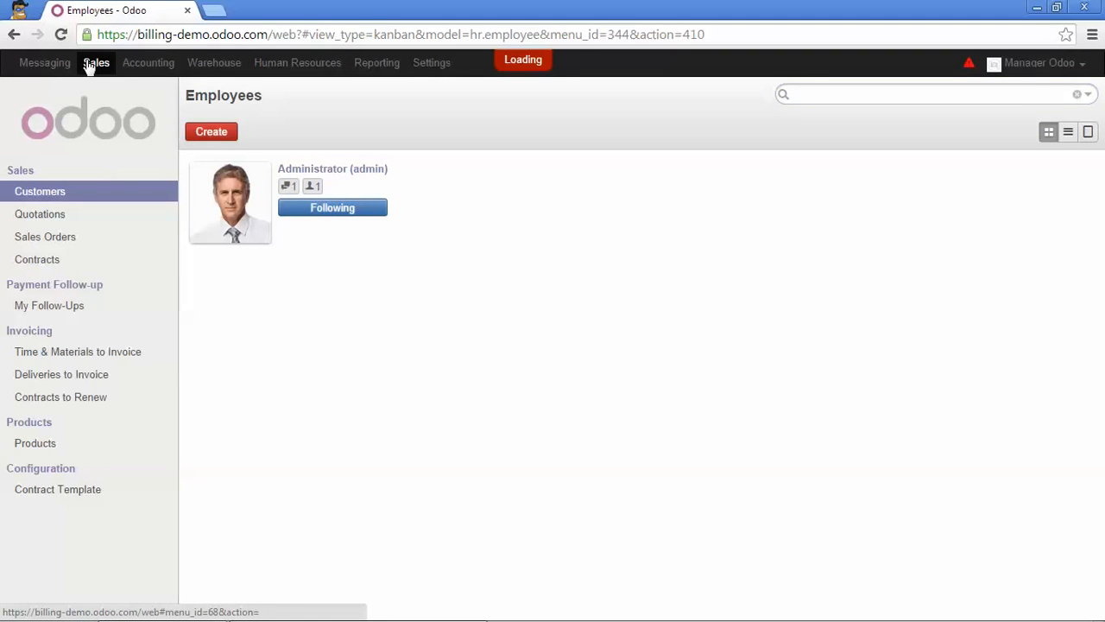
pyautogui.click(45, 268)
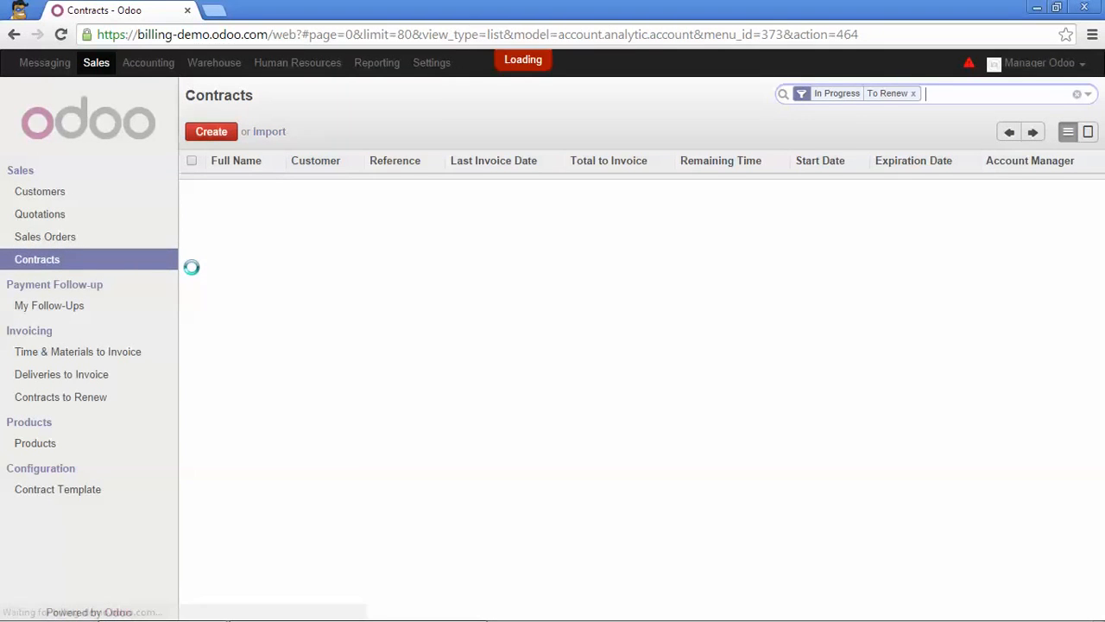
pyautogui.click(240, 316)
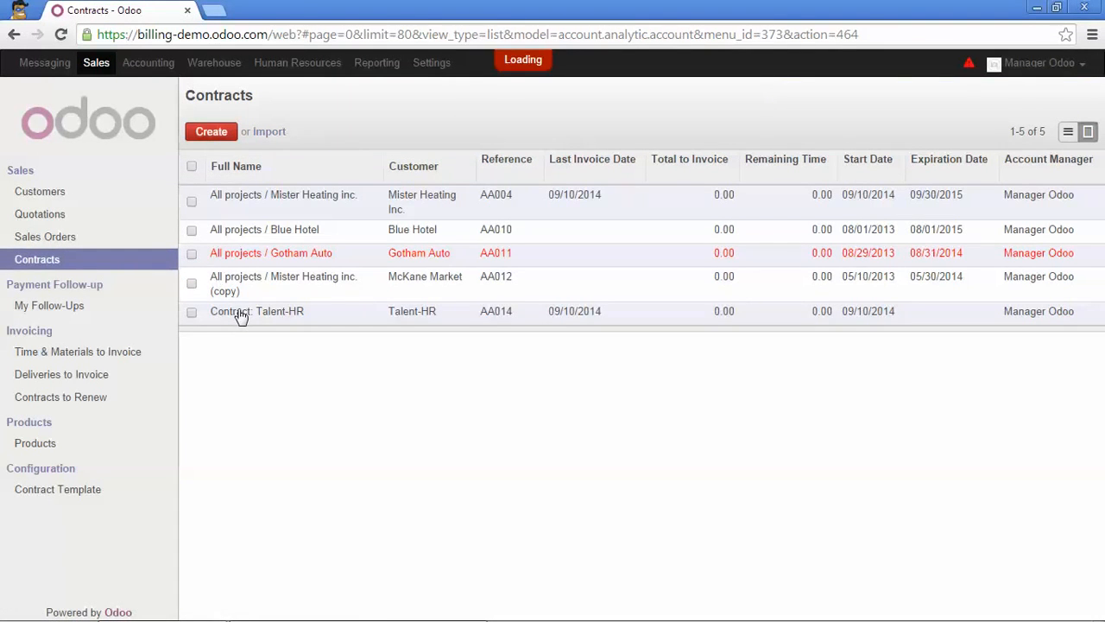
pyautogui.scroll(-4, 241, 316)
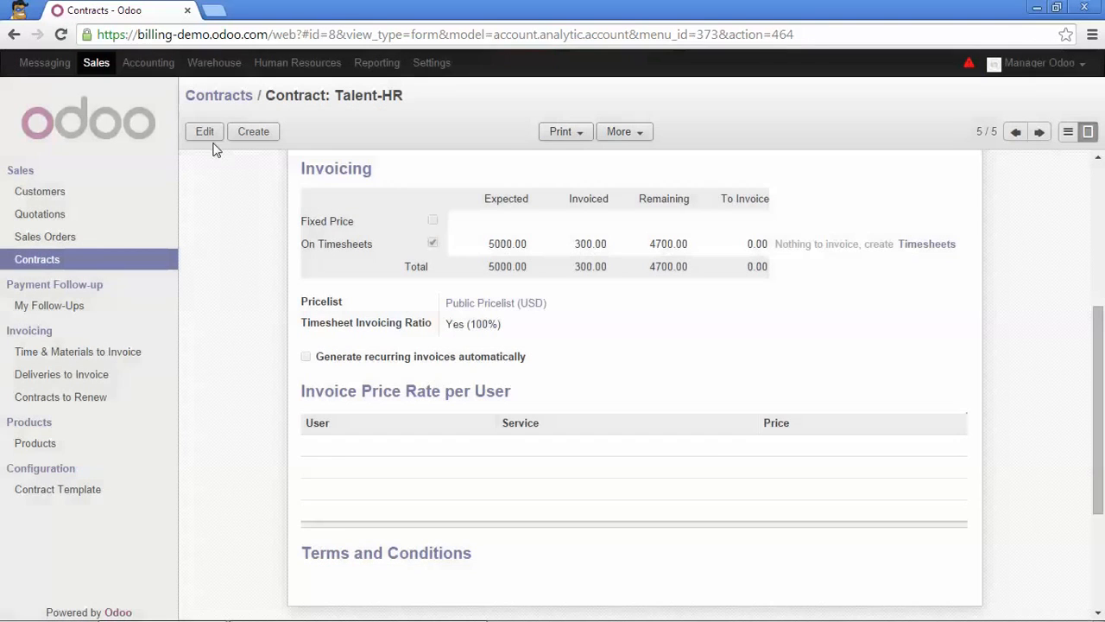
pyautogui.click(207, 133)
pyautogui.scroll(-5, 289, 250)
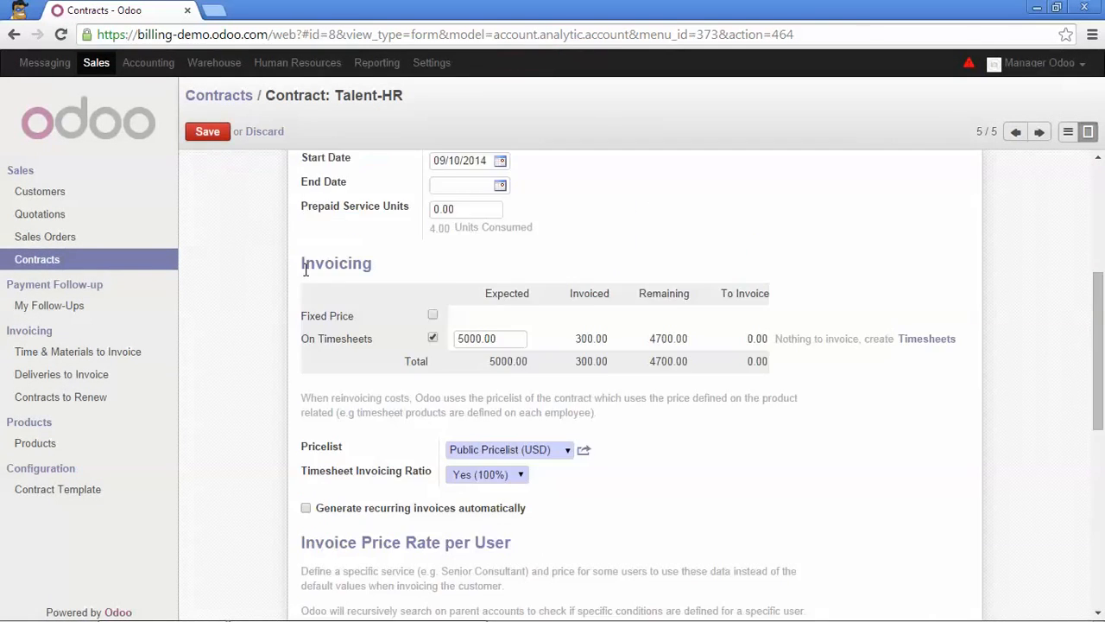
pyautogui.scroll(-2, 305, 272)
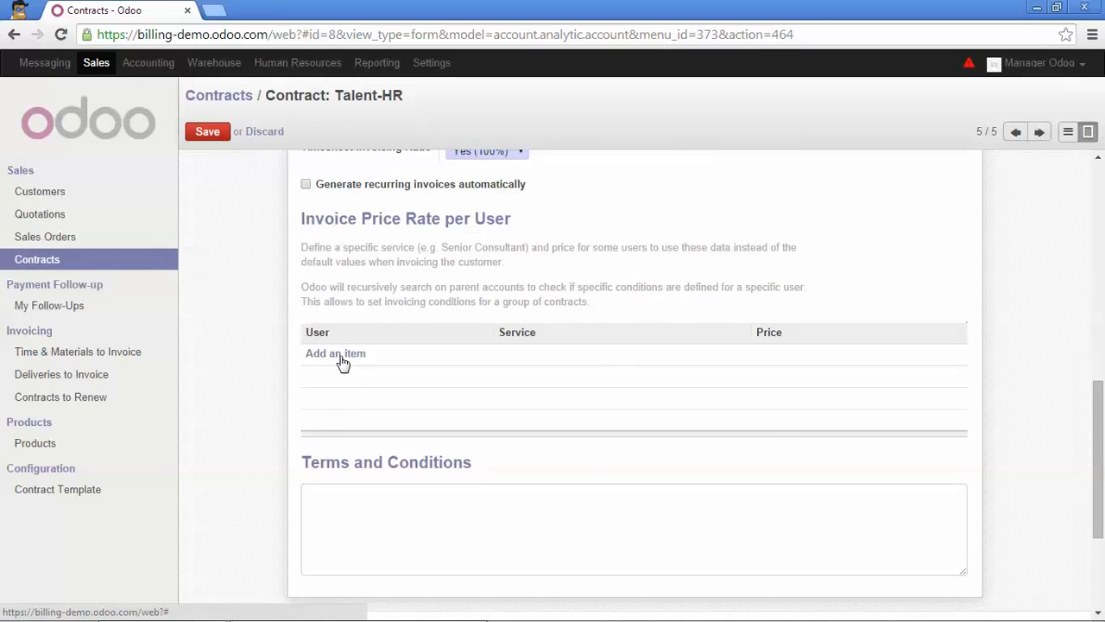
pyautogui.click(343, 356)
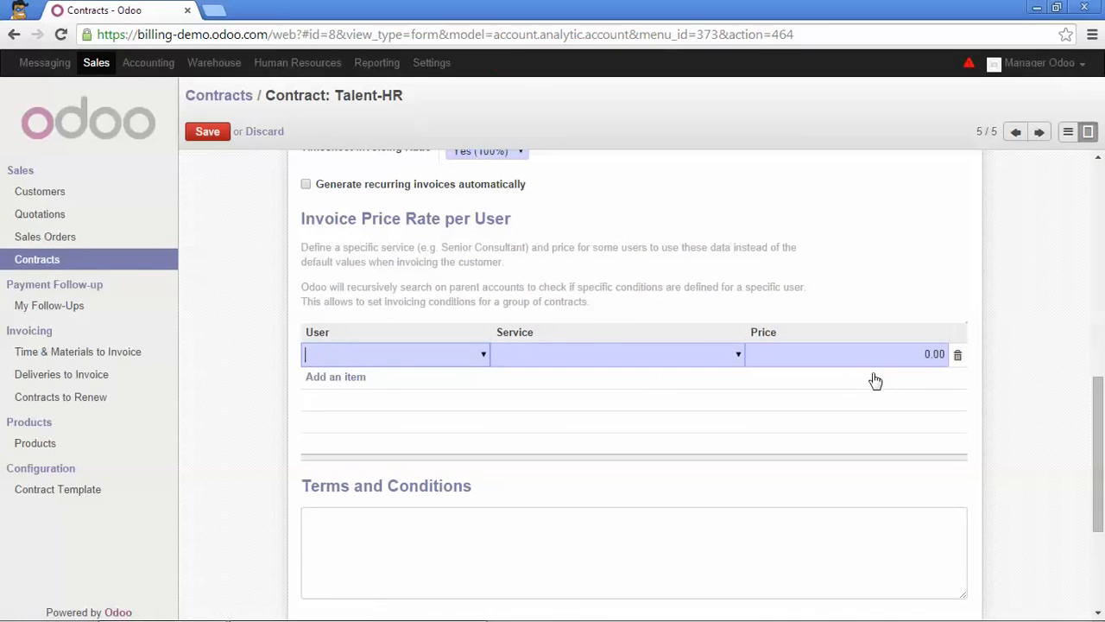
pyautogui.click(484, 356)
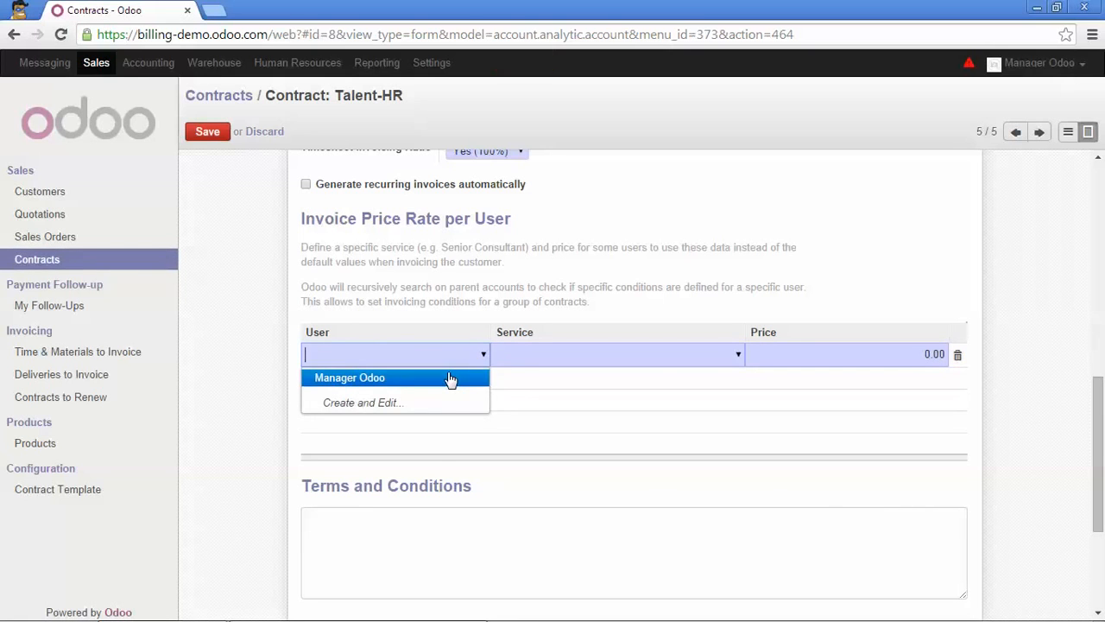
pyautogui.click(457, 378)
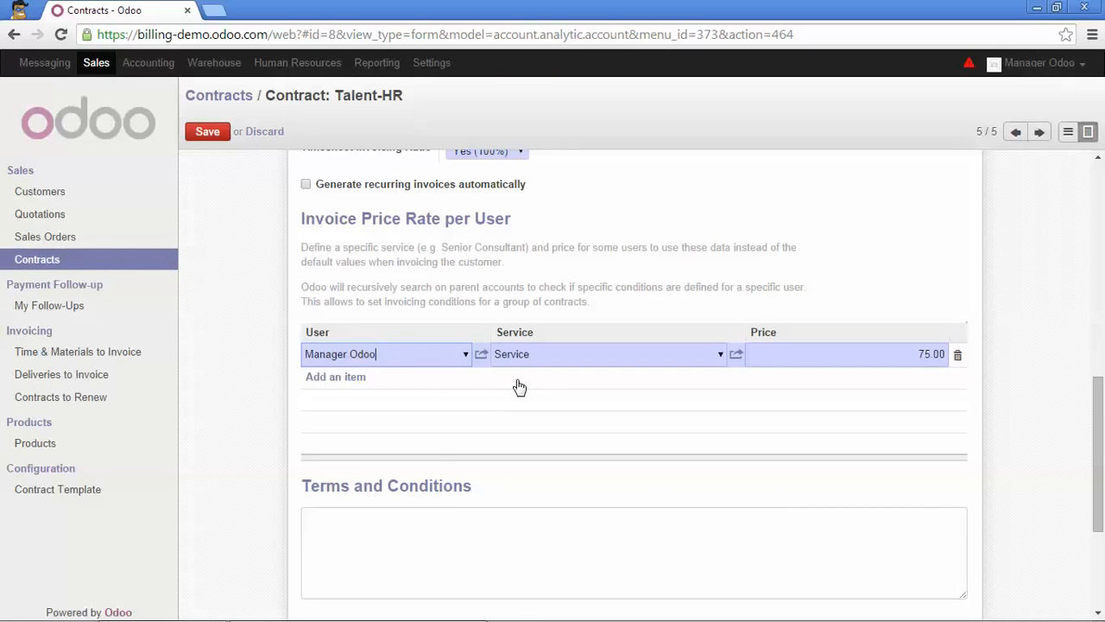
# - Set the price of the user's Service rate line to 100, keep Service as the service, and save the contract
pyautogui.doubleClick(917, 354)
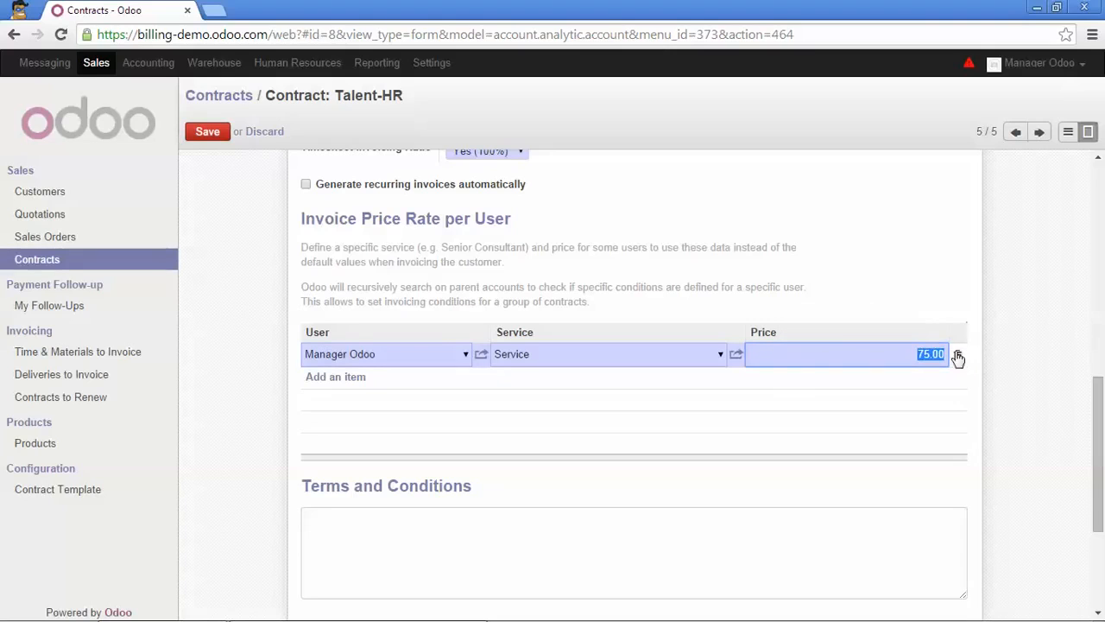
pyautogui.write('1')
pyautogui.click(720, 357)
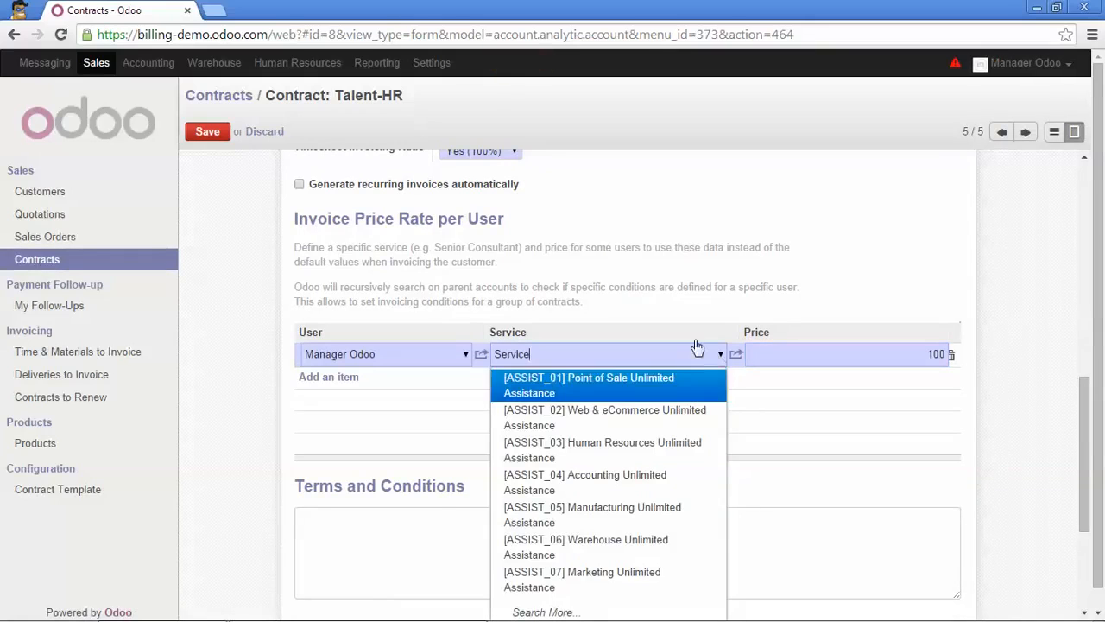
pyautogui.click(688, 332)
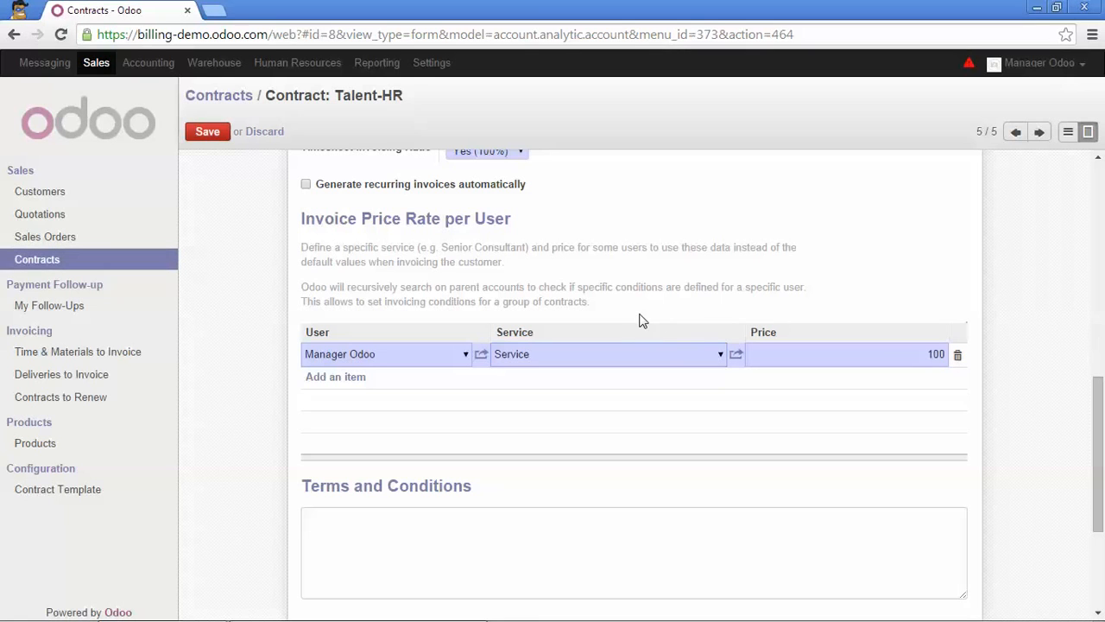
pyautogui.click(206, 133)
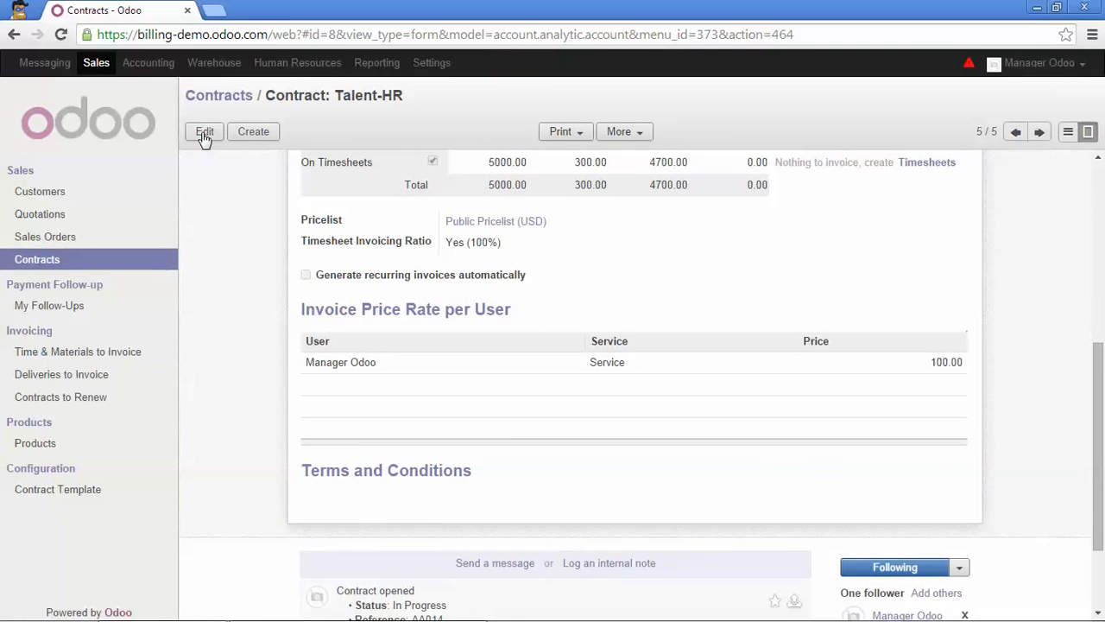
# - Start a new timesheet activity in Human Resources with the description "part 2"
pyautogui.click(285, 75)
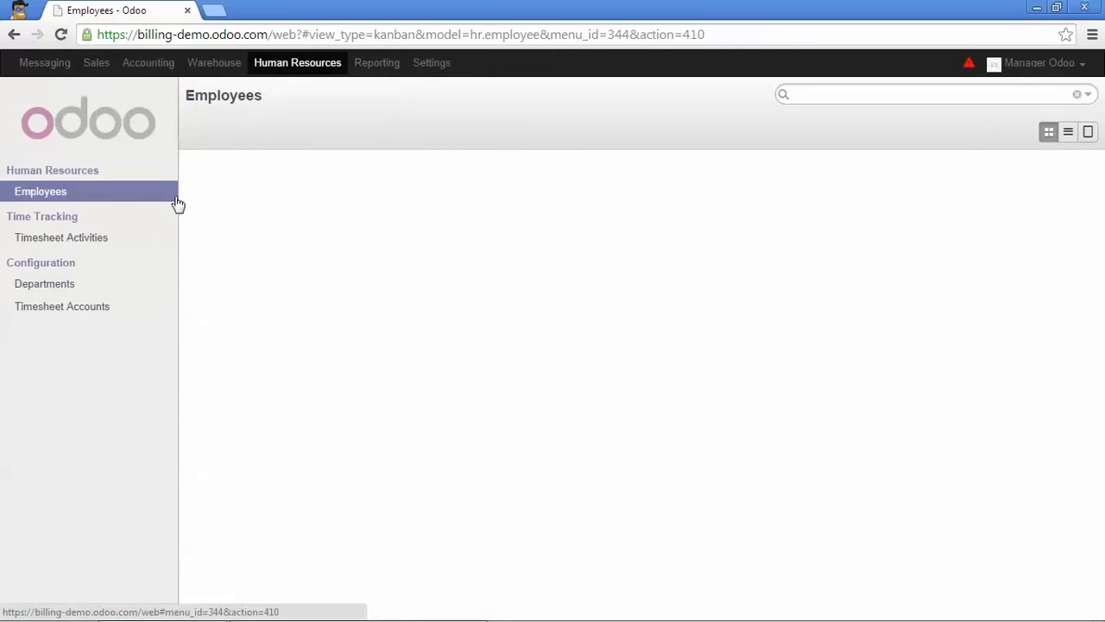
pyautogui.click(76, 239)
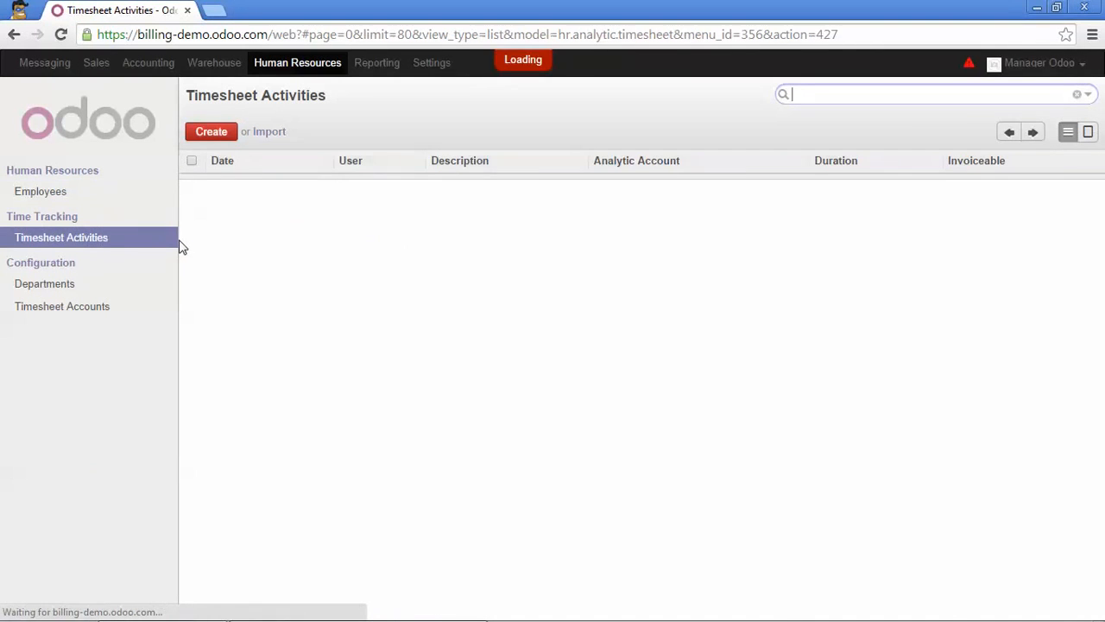
pyautogui.click(216, 134)
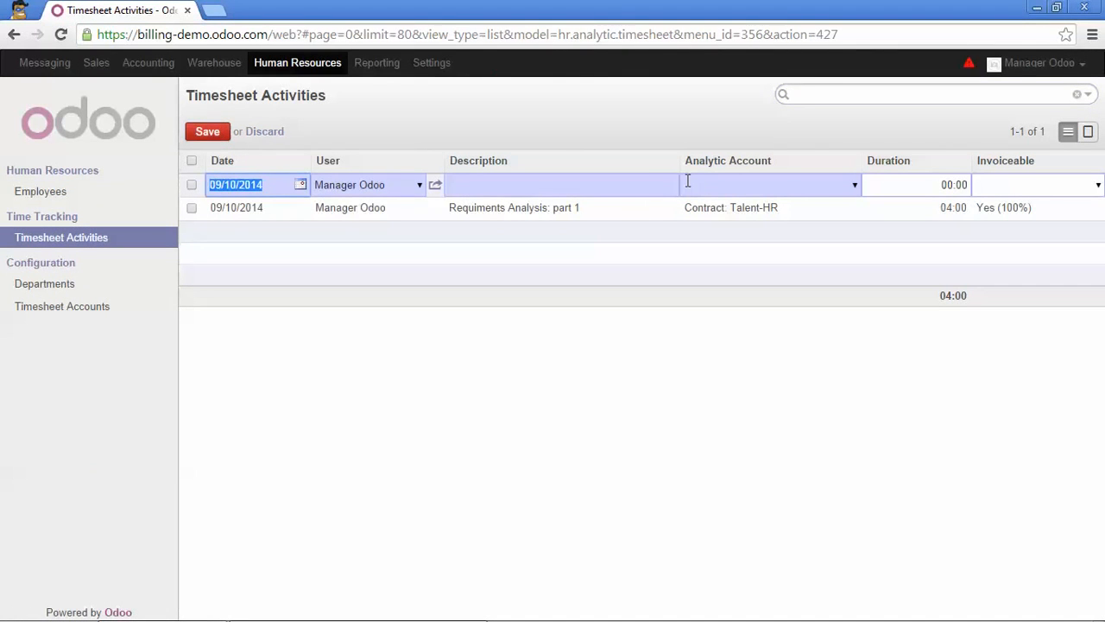
pyautogui.click(646, 185)
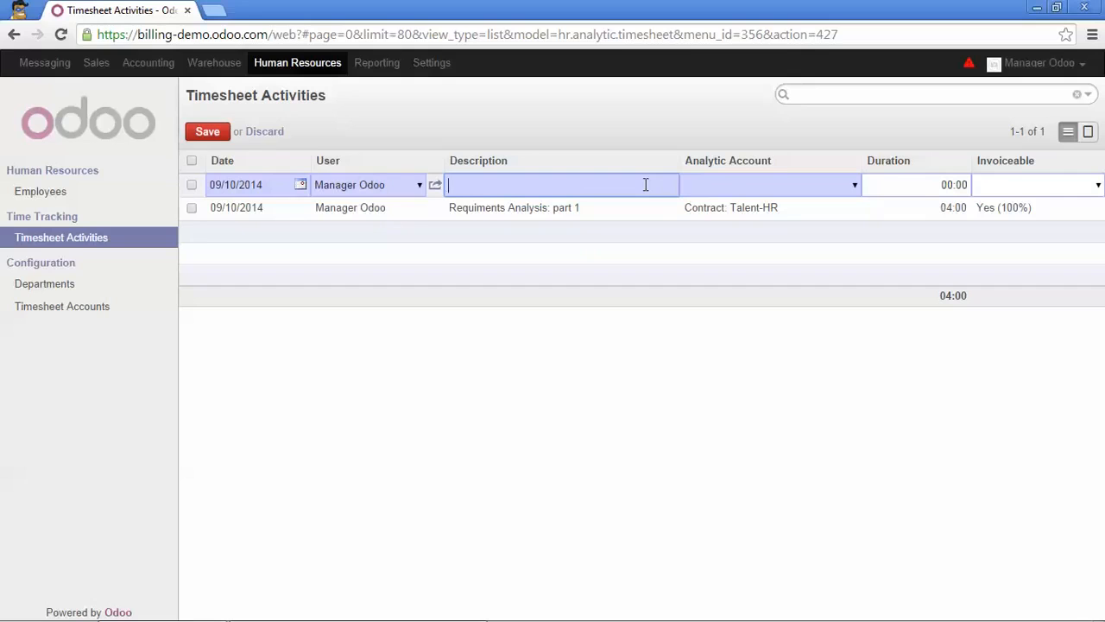
pyautogui.press('capslock')
# - Assign the new timesheet activity to the Talent-HR contract, set its duration to 4 hours, and save it
pyautogui.click(763, 185)
pyautogui.write('ta')
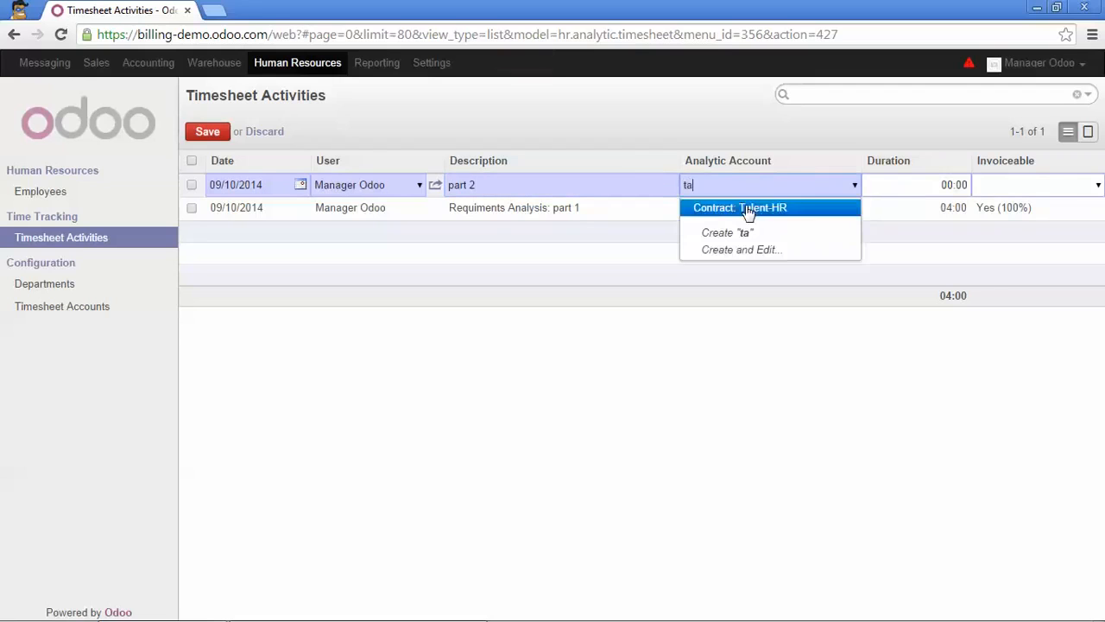
pyautogui.click(760, 207)
pyautogui.press('Tab')
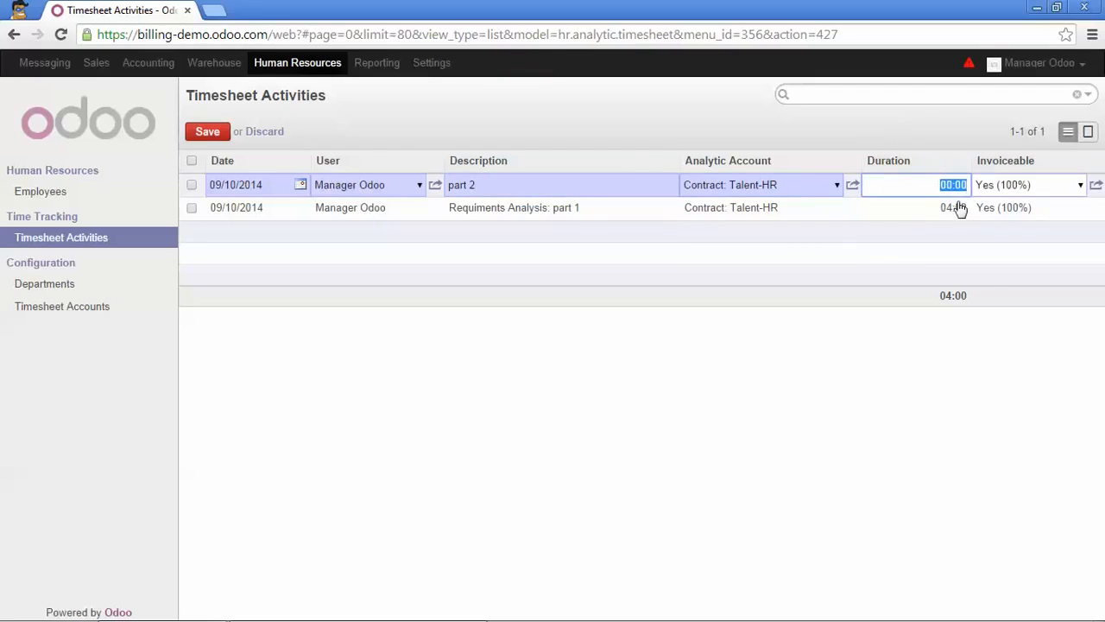
pyautogui.write('4')
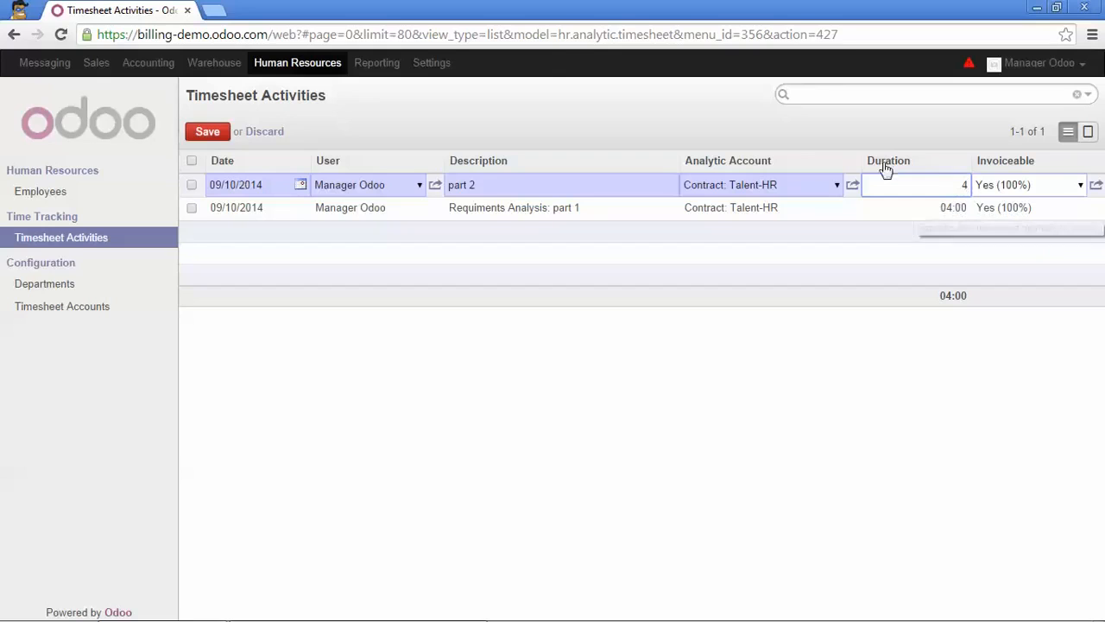
pyautogui.click(214, 133)
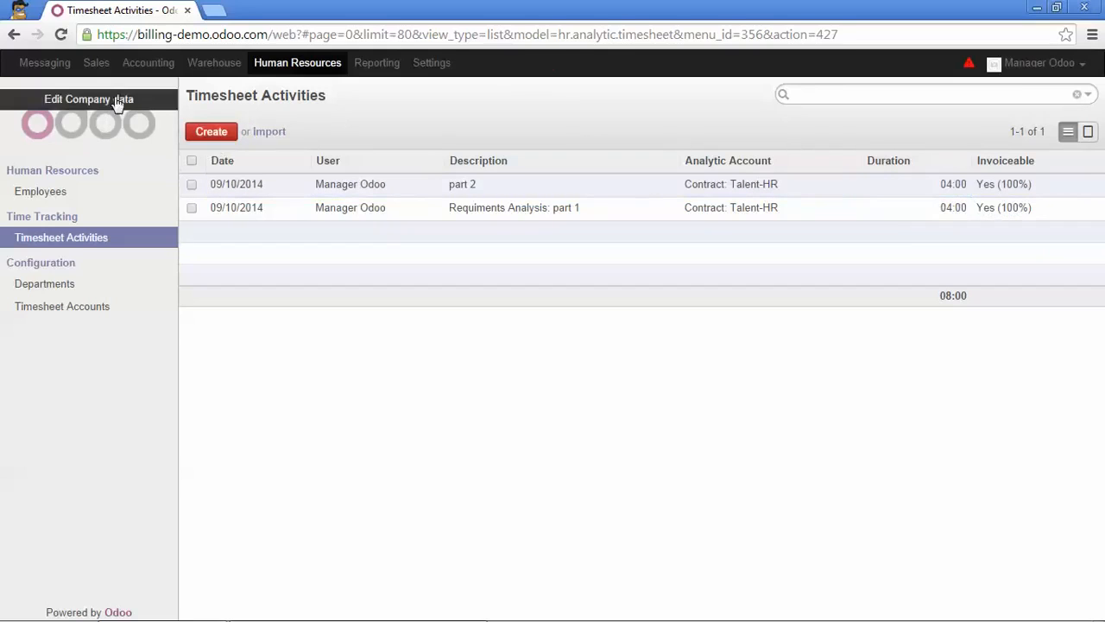
# - Open the Talent-HR contract in Sales and bring up its timesheets to invoice
pyautogui.click(96, 63)
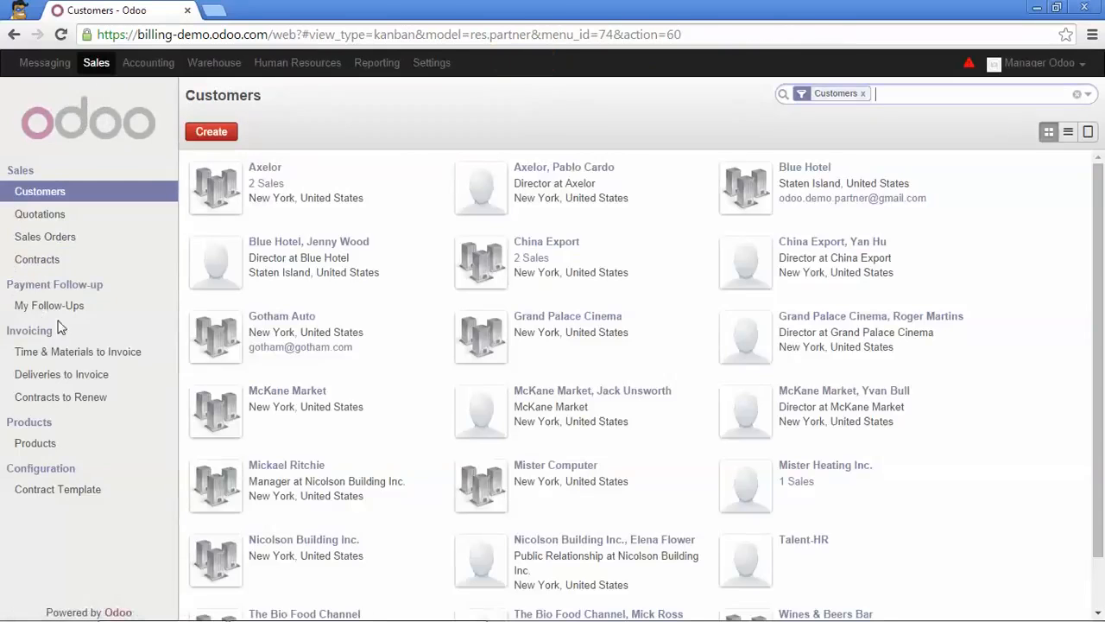
pyautogui.click(43, 259)
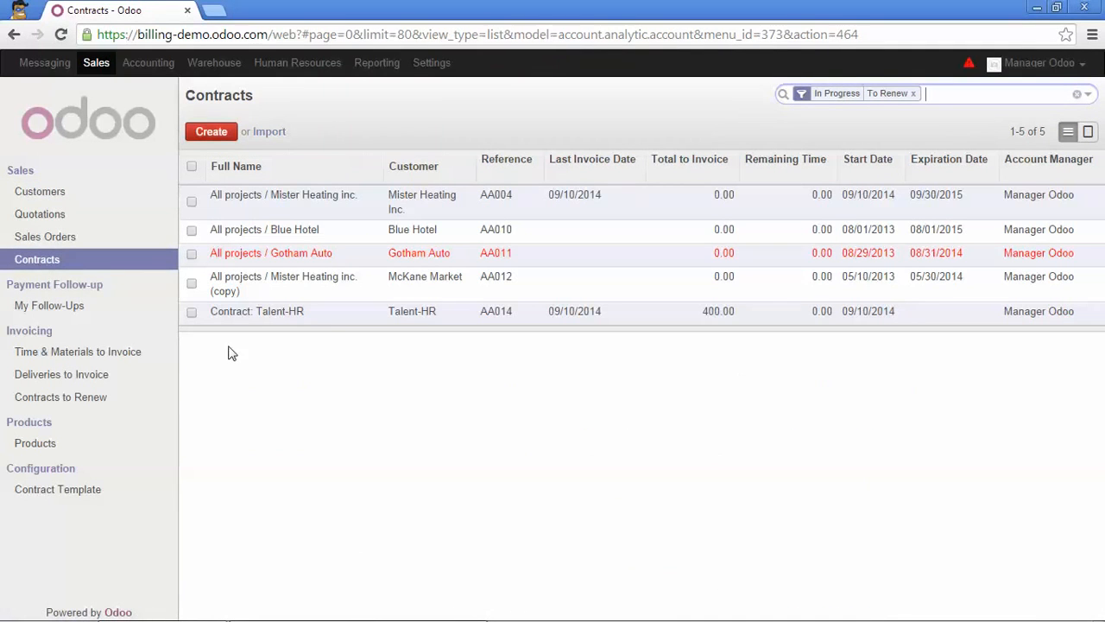
pyautogui.click(262, 313)
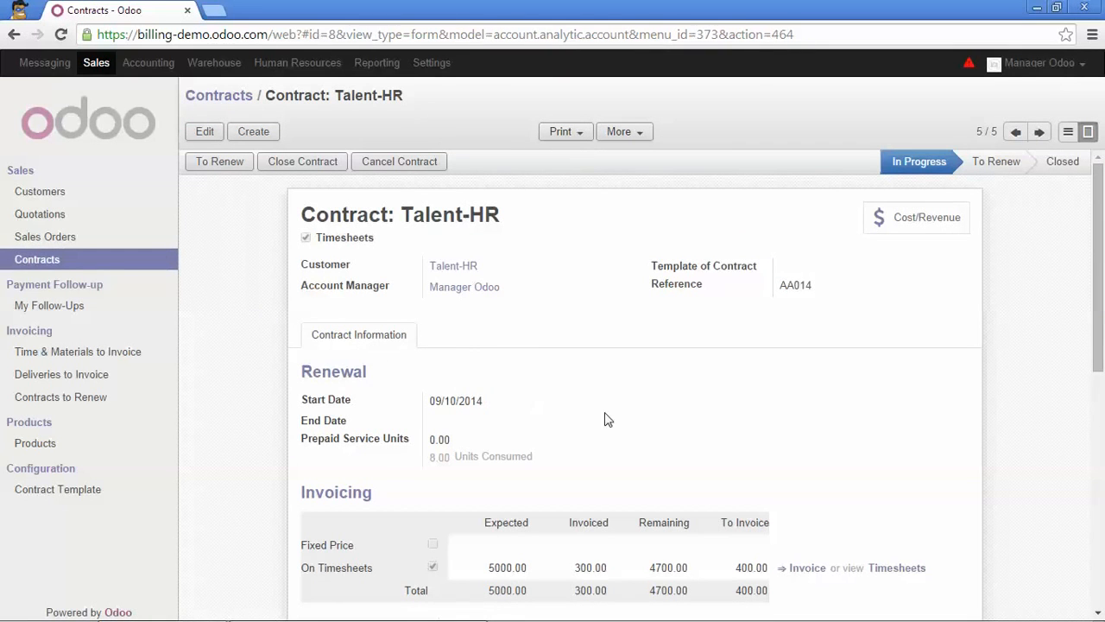
pyautogui.scroll(-2, 650, 425)
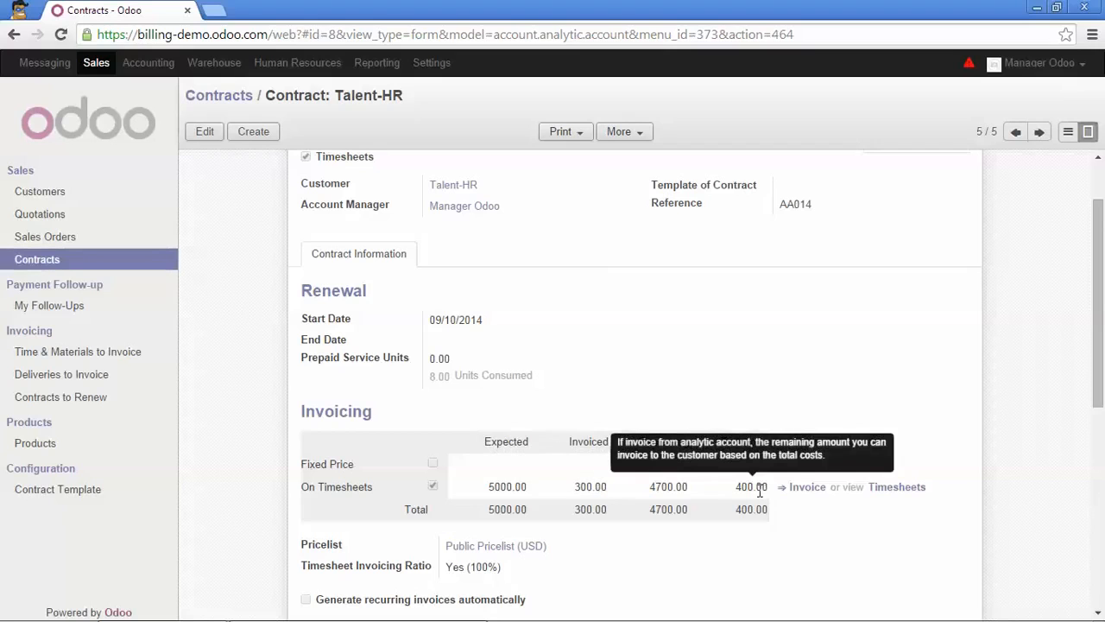
pyautogui.click(805, 489)
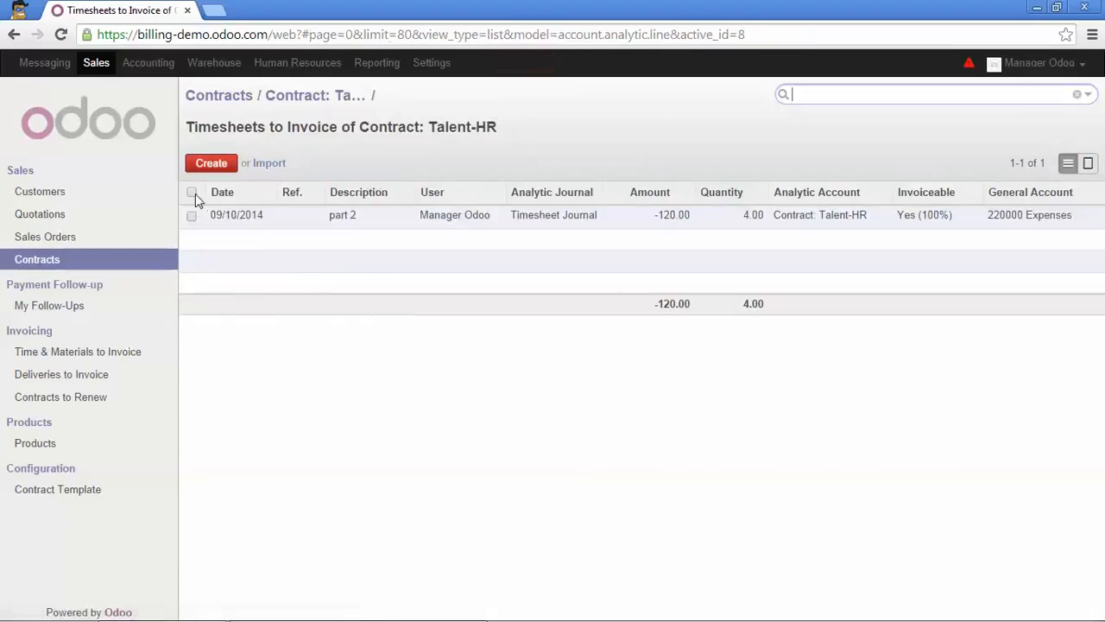
# - Create an invoice for the "part 2" timesheet line with Date and Description details, and validate the draft invoice
pyautogui.click(192, 193)
pyautogui.click(632, 166)
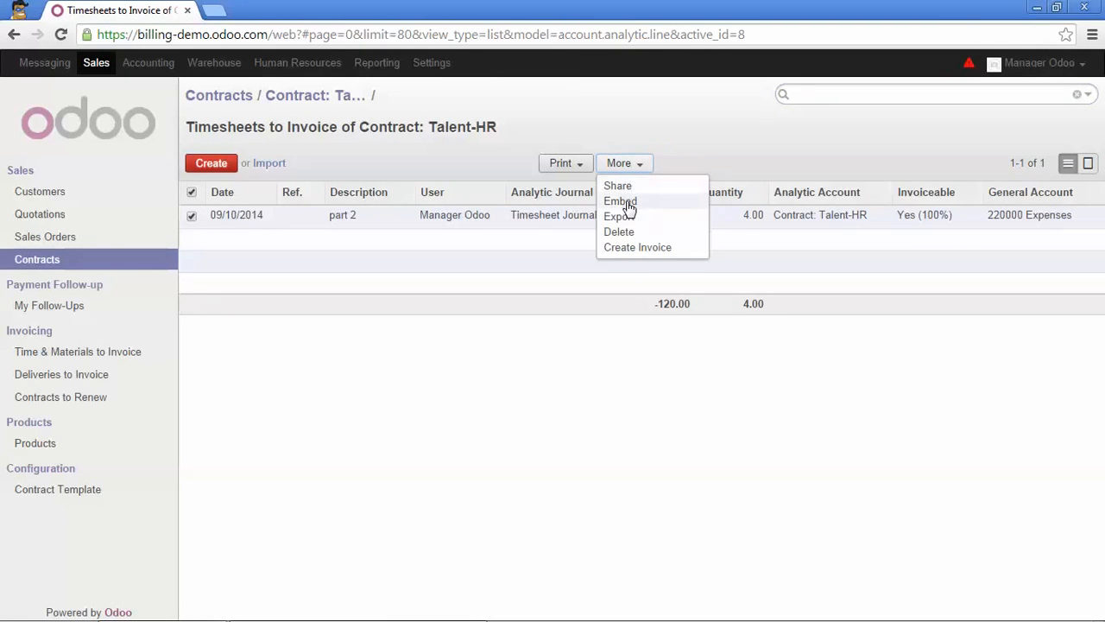
pyautogui.click(639, 257)
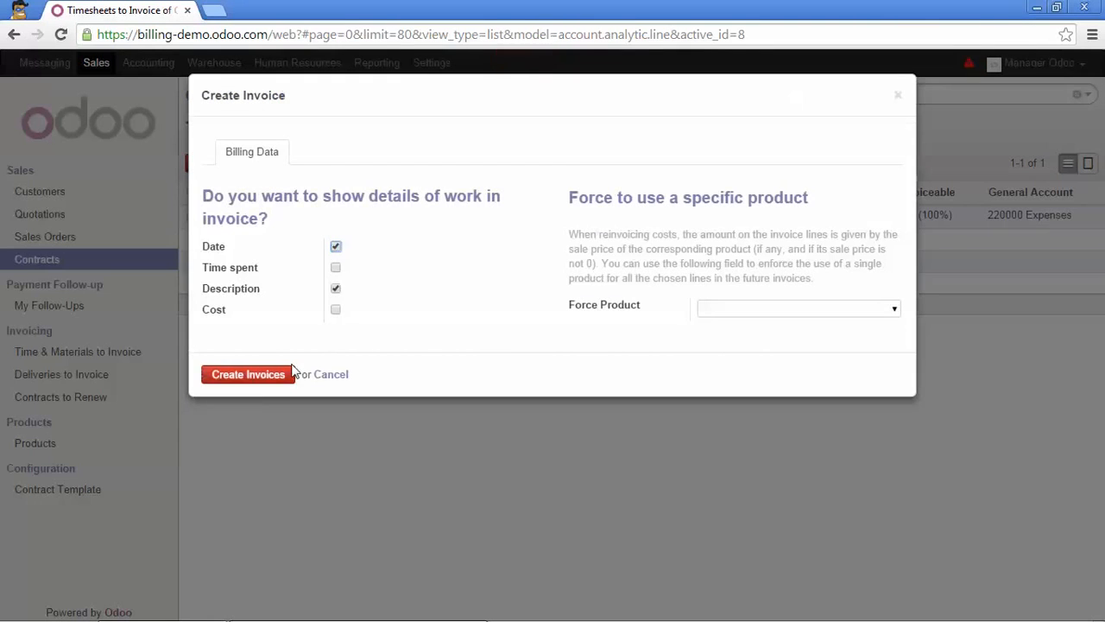
pyautogui.click(290, 373)
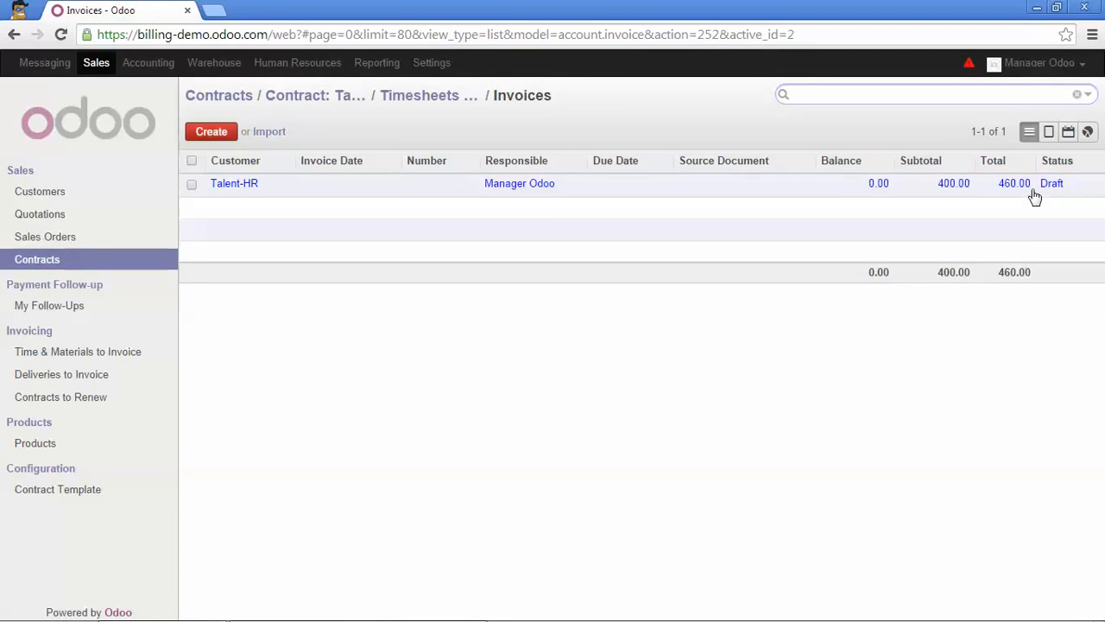
pyautogui.click(233, 186)
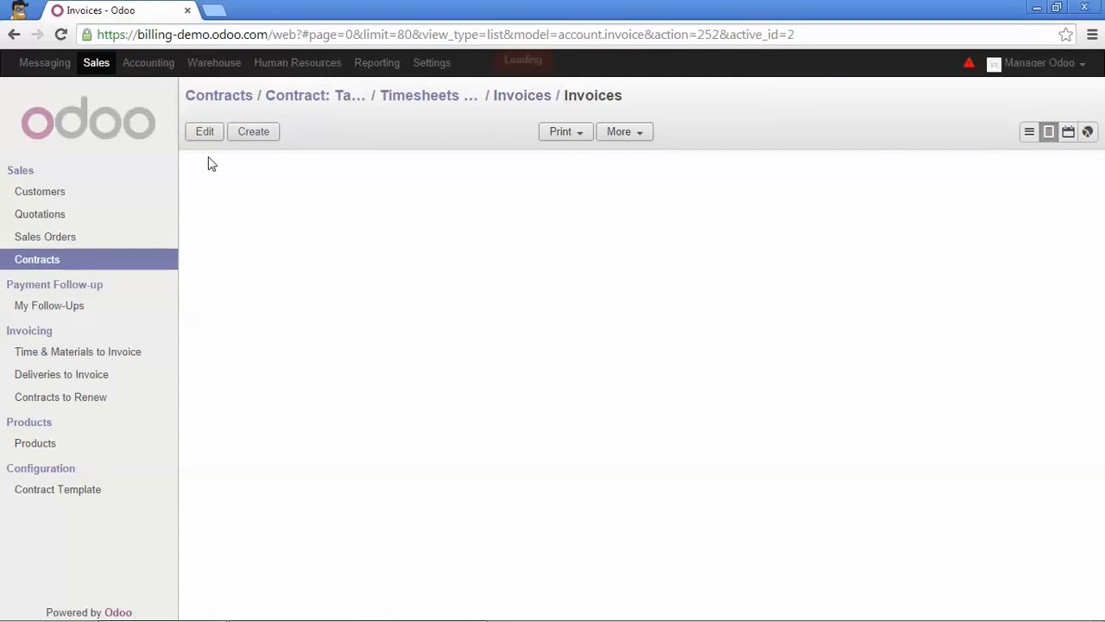
pyautogui.click(216, 191)
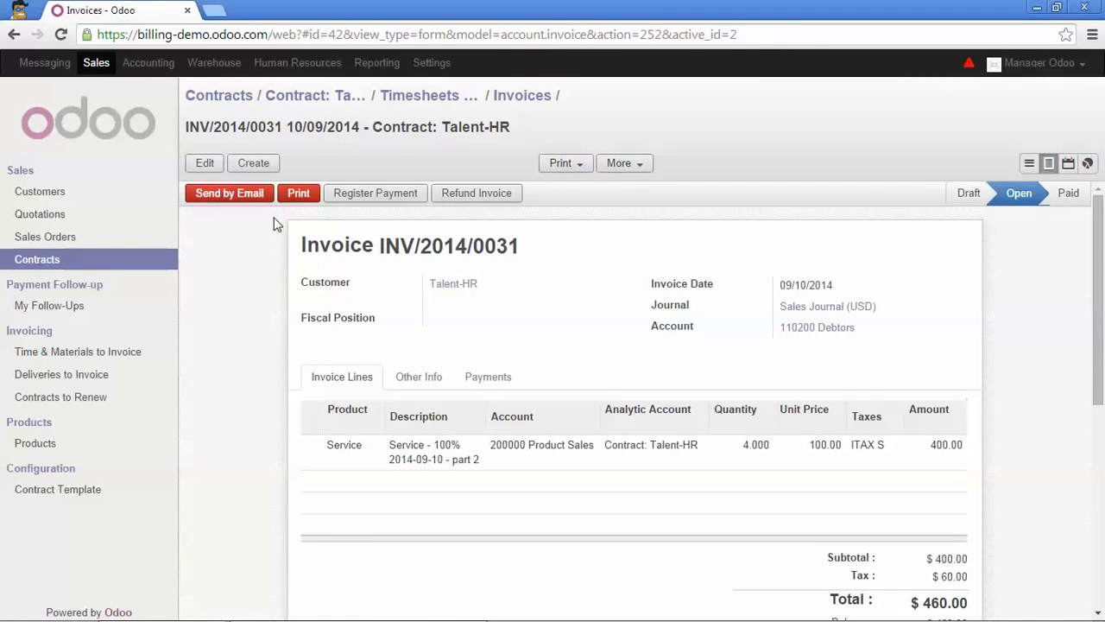
# - Reopen the Talent-HR contract for editing and enable Fixed Price invoicing alongside On Timesheets
pyautogui.click(97, 62)
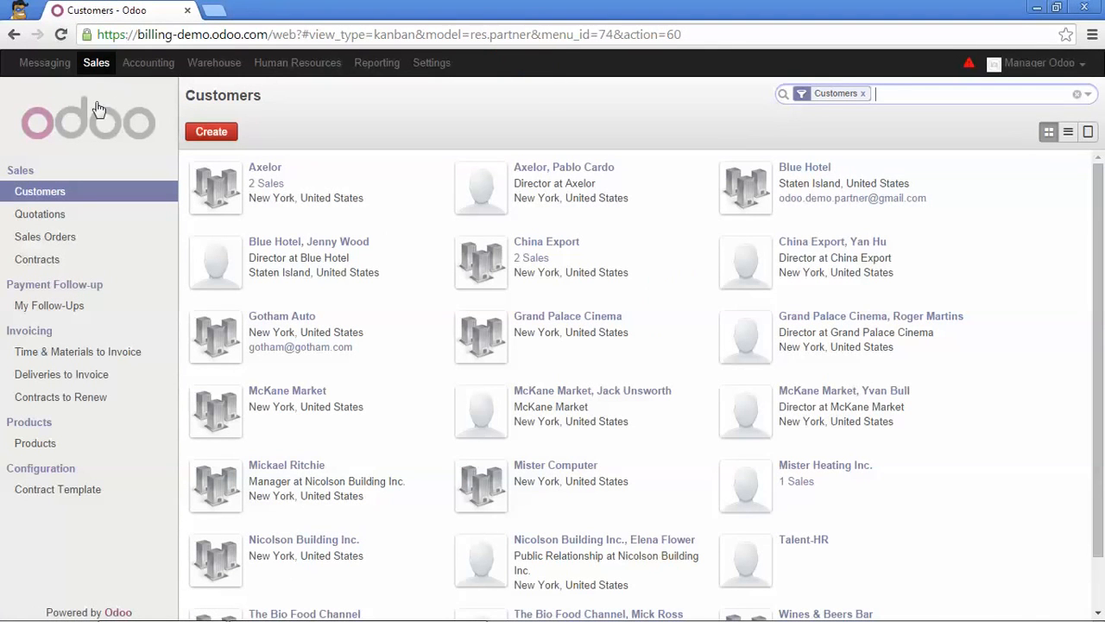
pyautogui.click(52, 266)
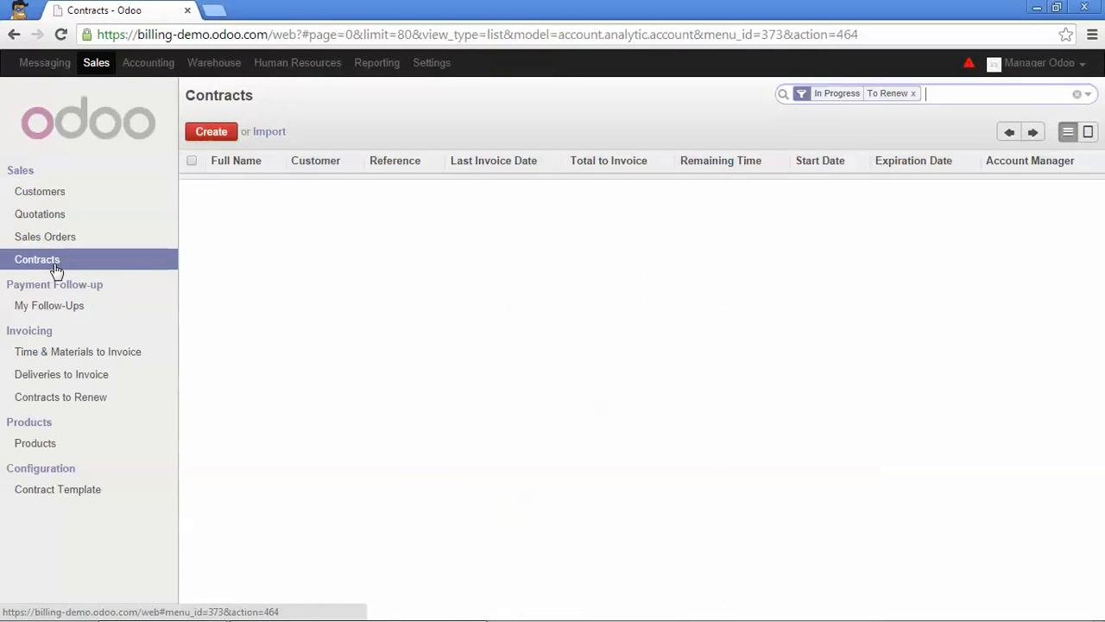
pyautogui.click(275, 319)
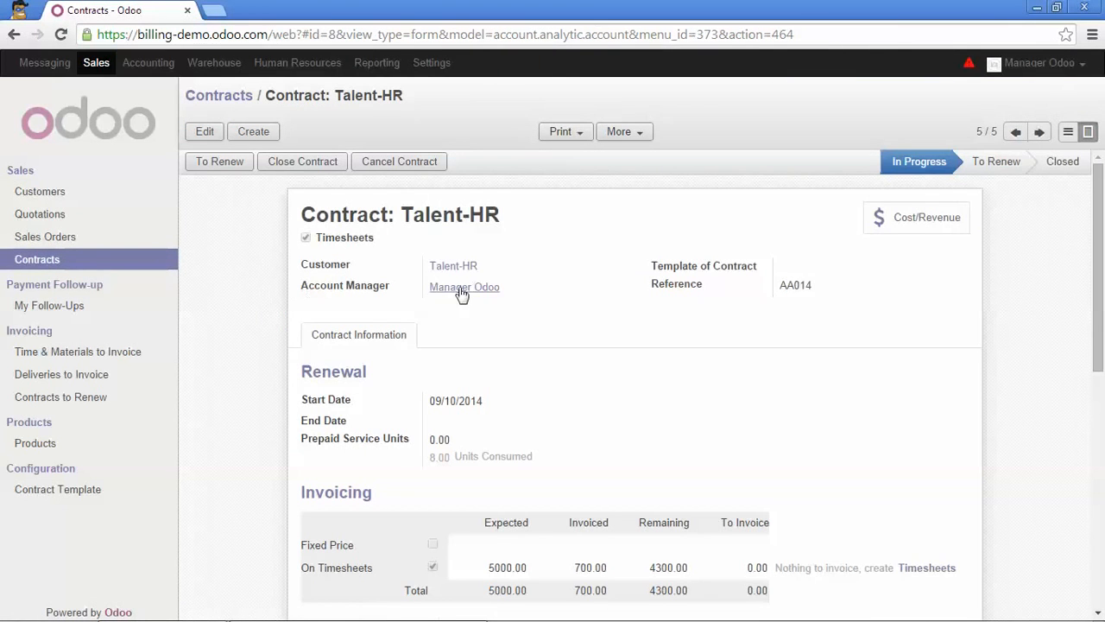
pyautogui.scroll(-2, 420, 320)
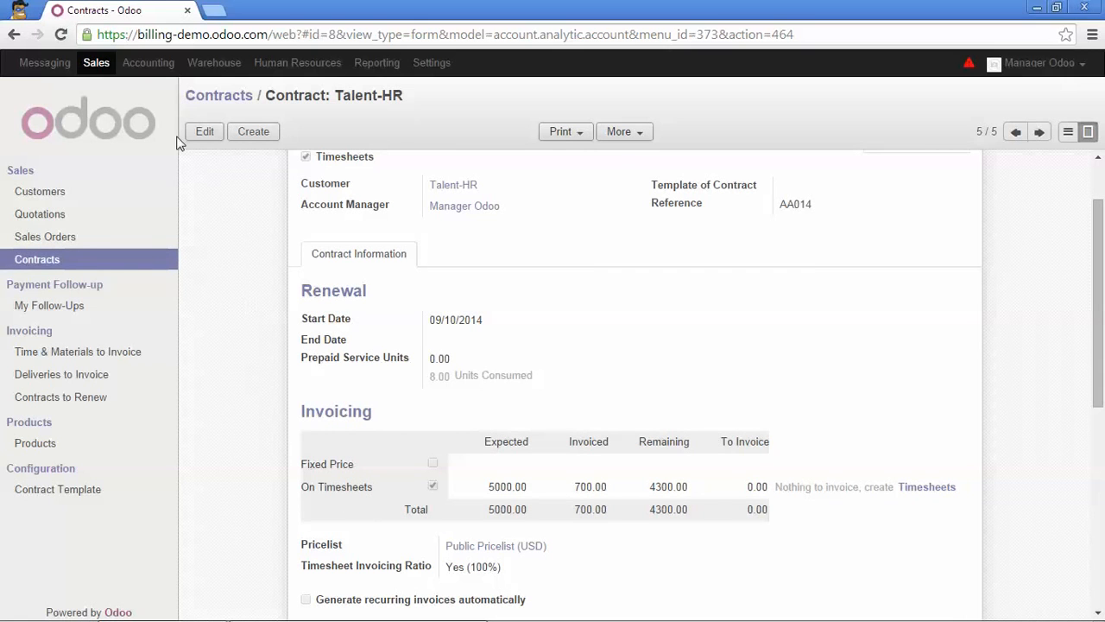
pyautogui.click(203, 132)
pyautogui.scroll(-1, 378, 404)
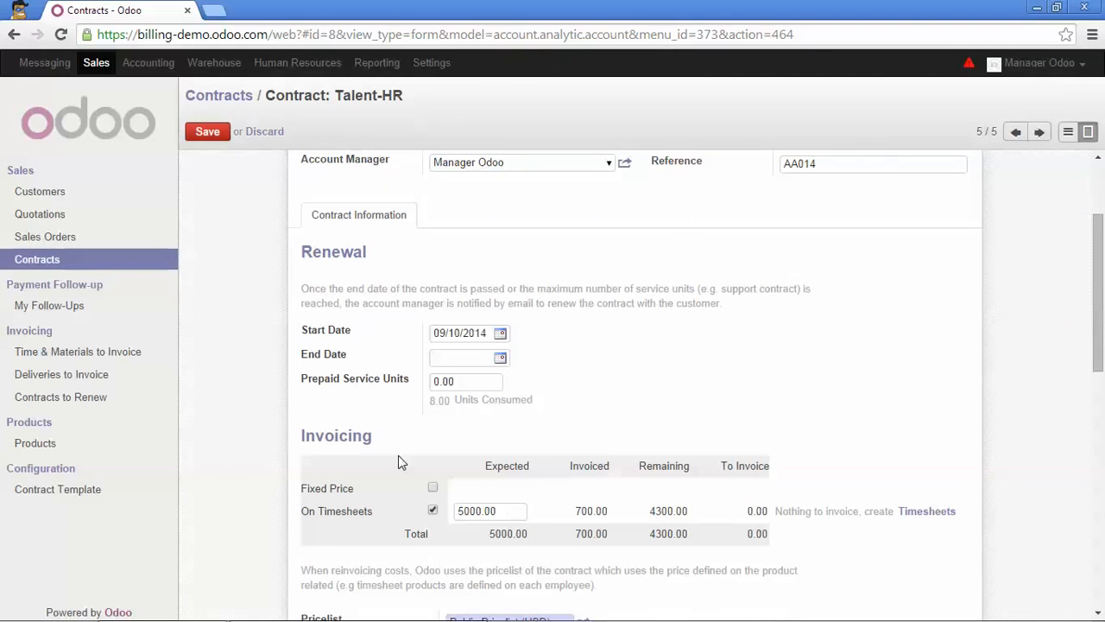
pyautogui.click(433, 490)
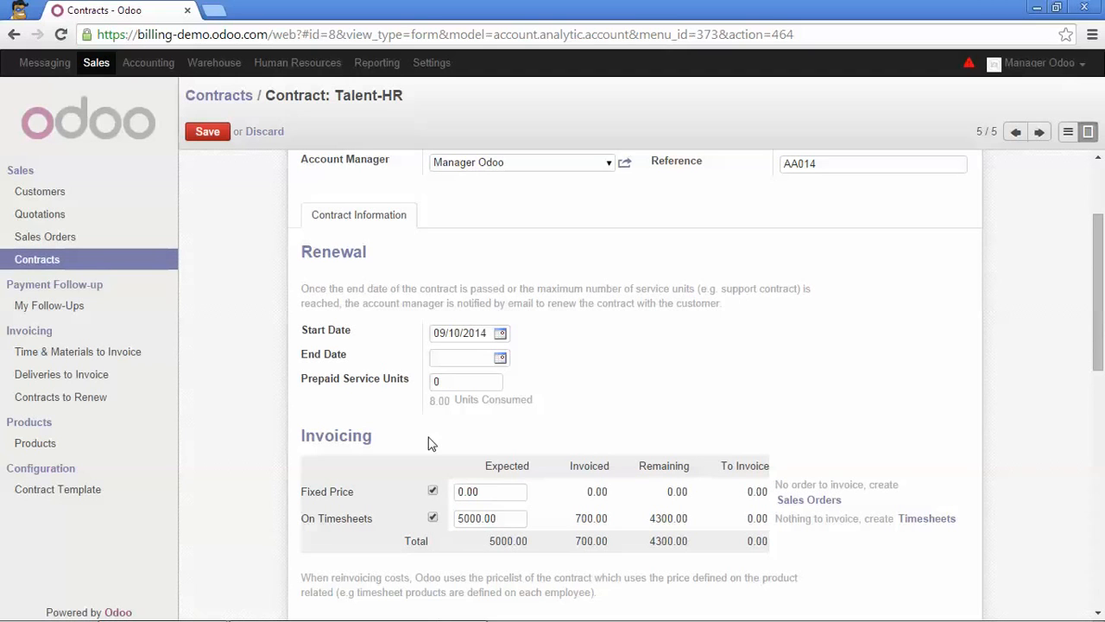
# - Set the contract's Prepaid Service Units to 8 and check the Units Remaining value
pyautogui.moveTo(338, 388)
pyautogui.click(457, 383)
pyautogui.click(573, 434)
pyautogui.moveTo(428, 421); pyautogui.dragTo(454, 425)
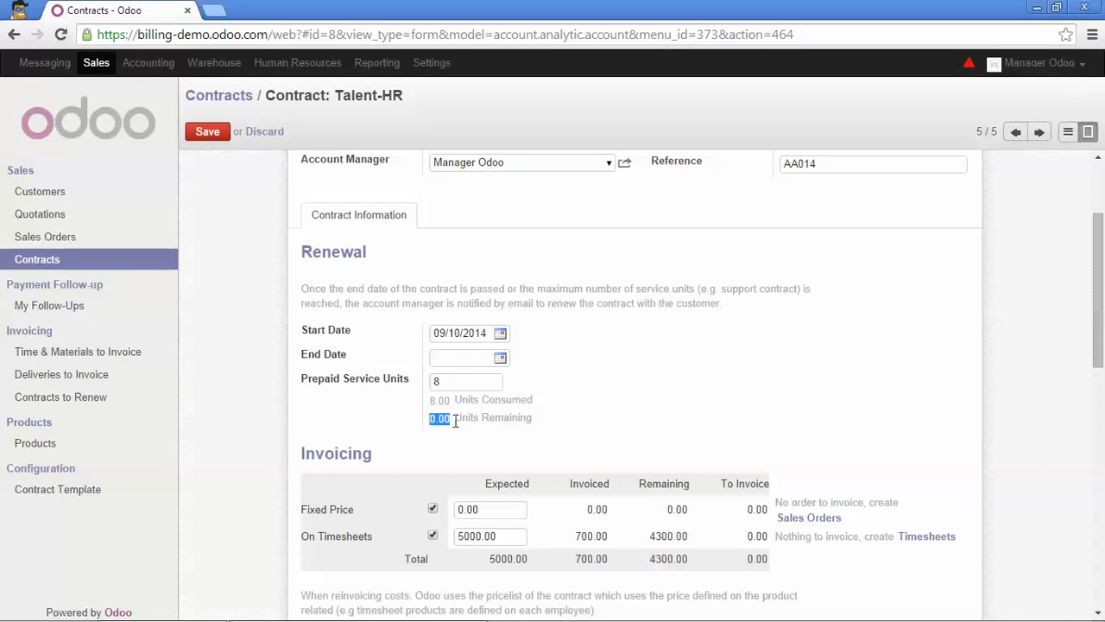
pyautogui.scroll(2, 458, 418)
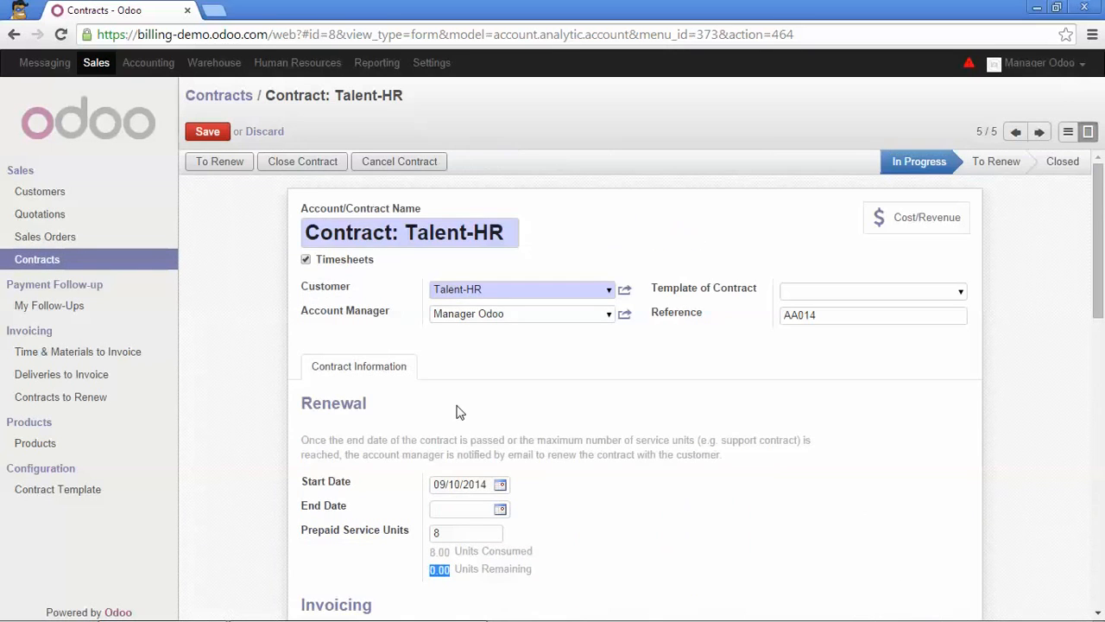